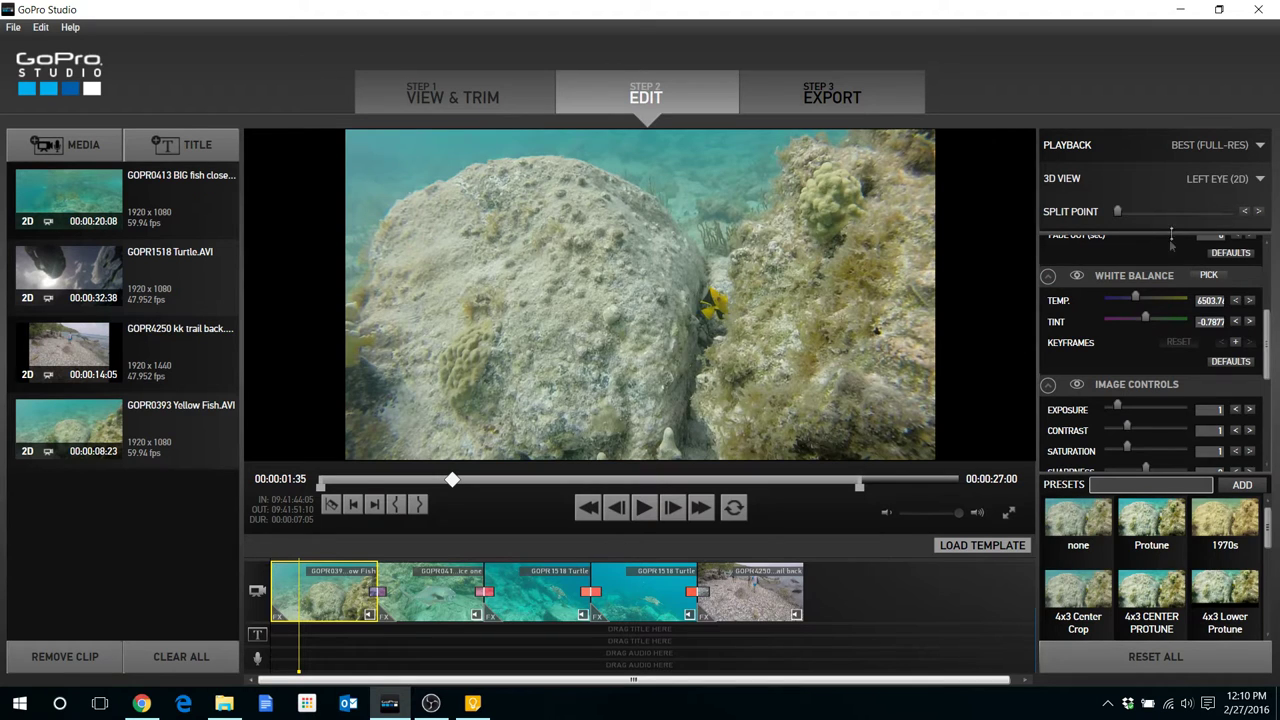
# Reveal the 3D View and Split Point settings and set the Split Point to about 0.55.
pyautogui.scroll(-2, 1172, 238)
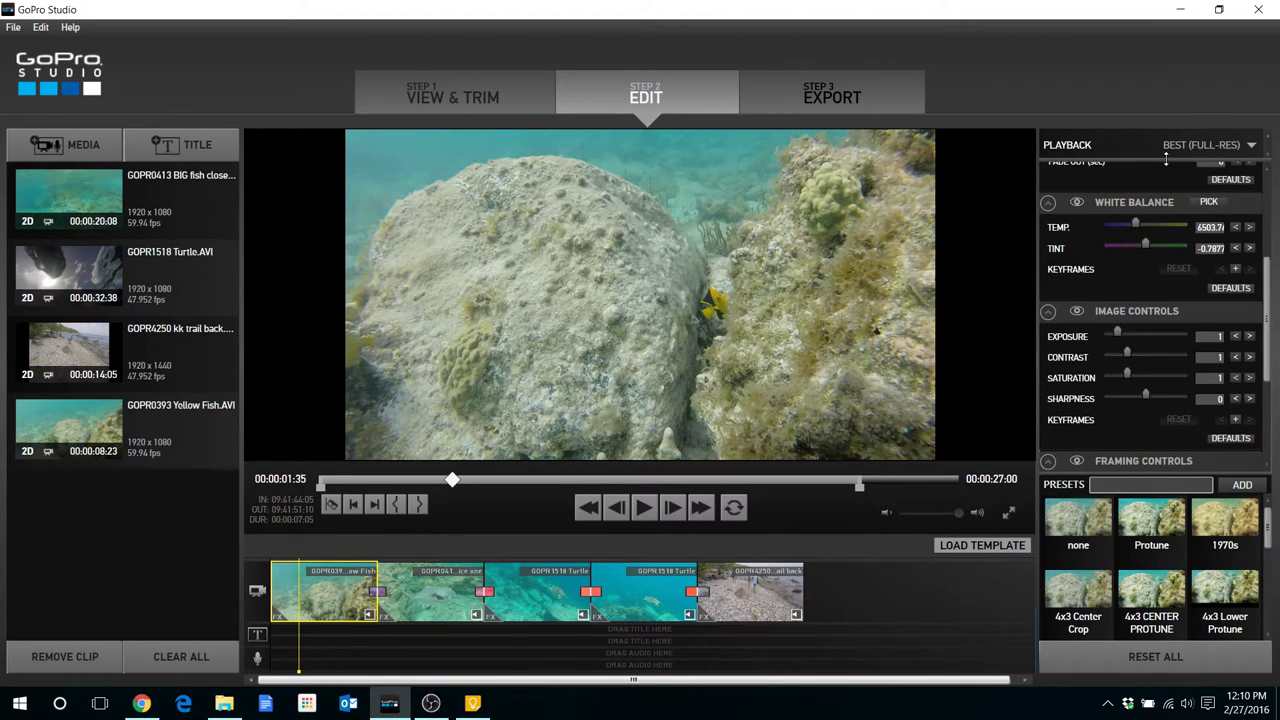
pyautogui.moveTo(1166, 158); pyautogui.dragTo(1158, 232)
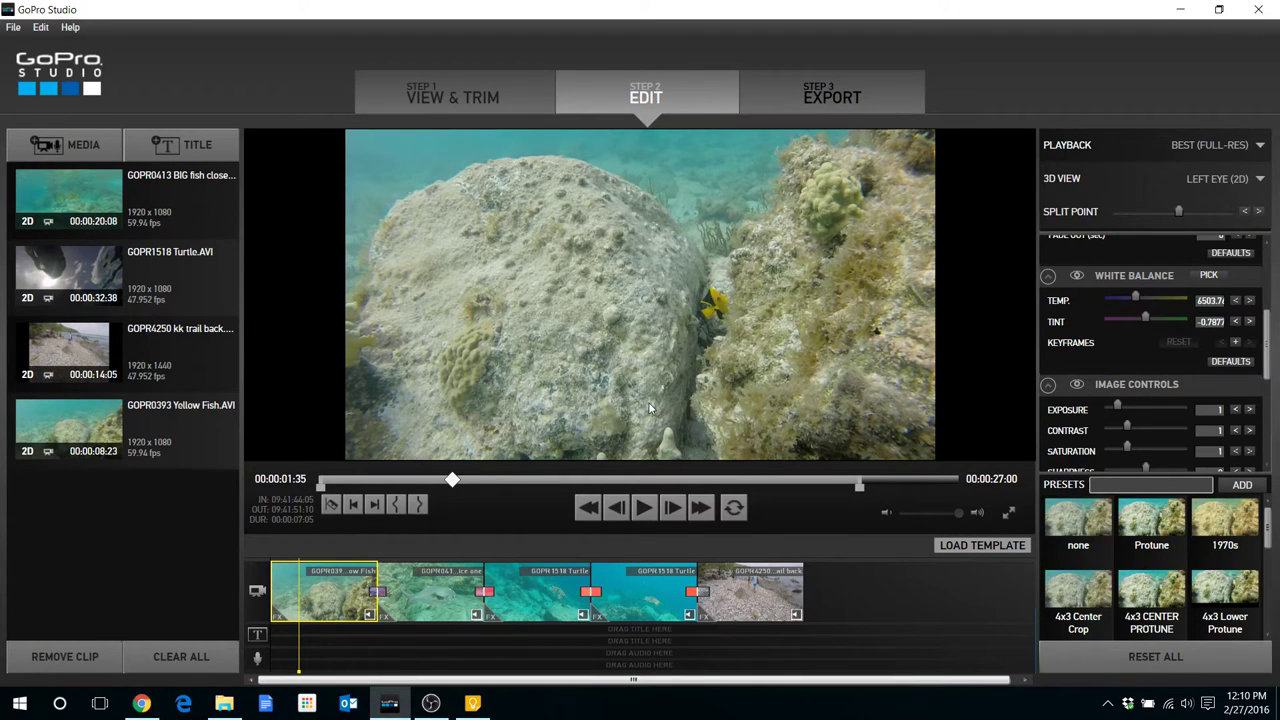
pyautogui.moveTo(1181, 211)
pyautogui.moveTo(1120, 218)
# Apply Protune to the first reef clip and warm it to temperature about 12069, tint -44.58.
pyautogui.click(1152, 520)
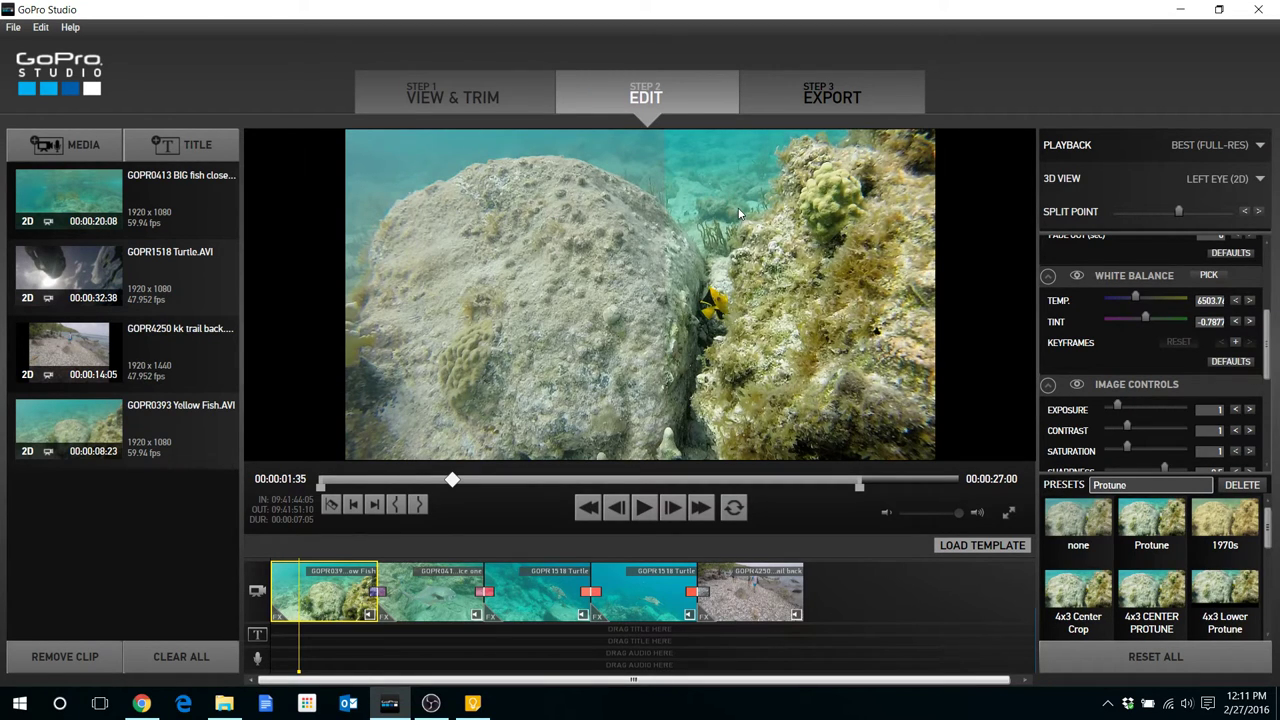
pyautogui.moveTo(1138, 302)
pyautogui.moveTo(1137, 295); pyautogui.dragTo(1122, 319)
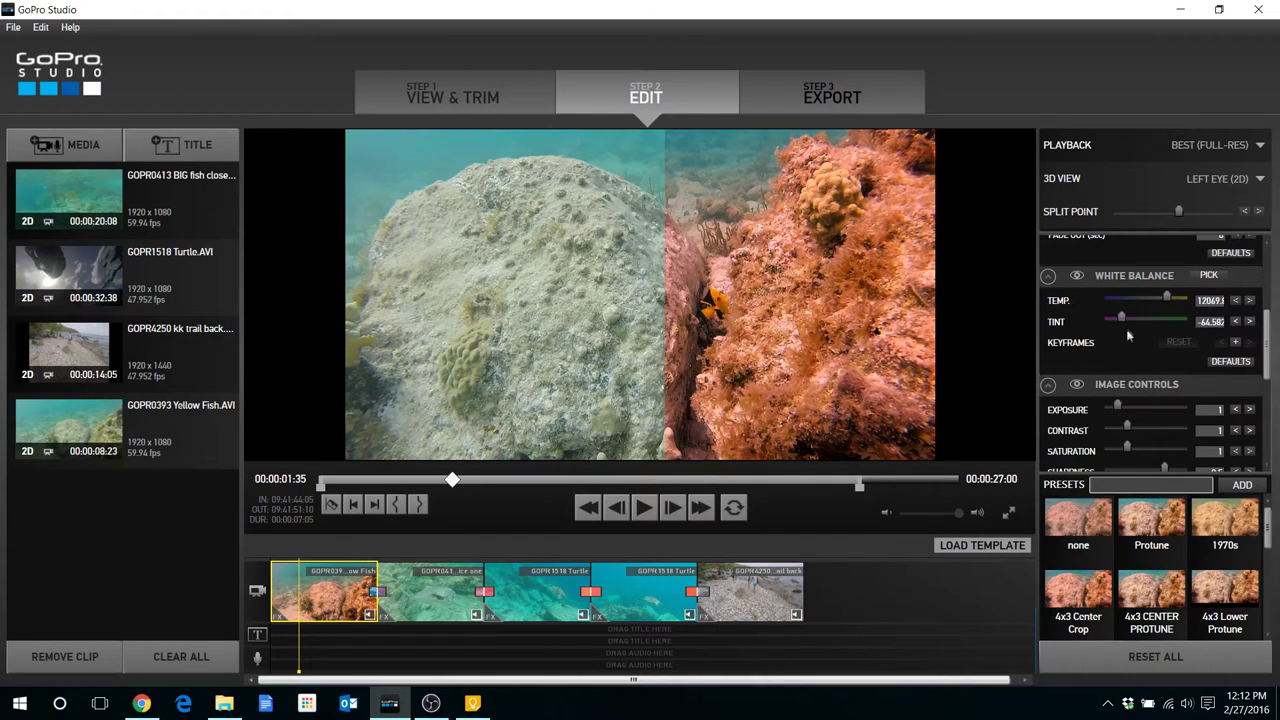
# Fine-tune the reef clip to temperature about 6422, tint -57.494 and sharpness 0.5.
pyautogui.moveTo(1170, 309)
pyautogui.moveTo(1129, 317)
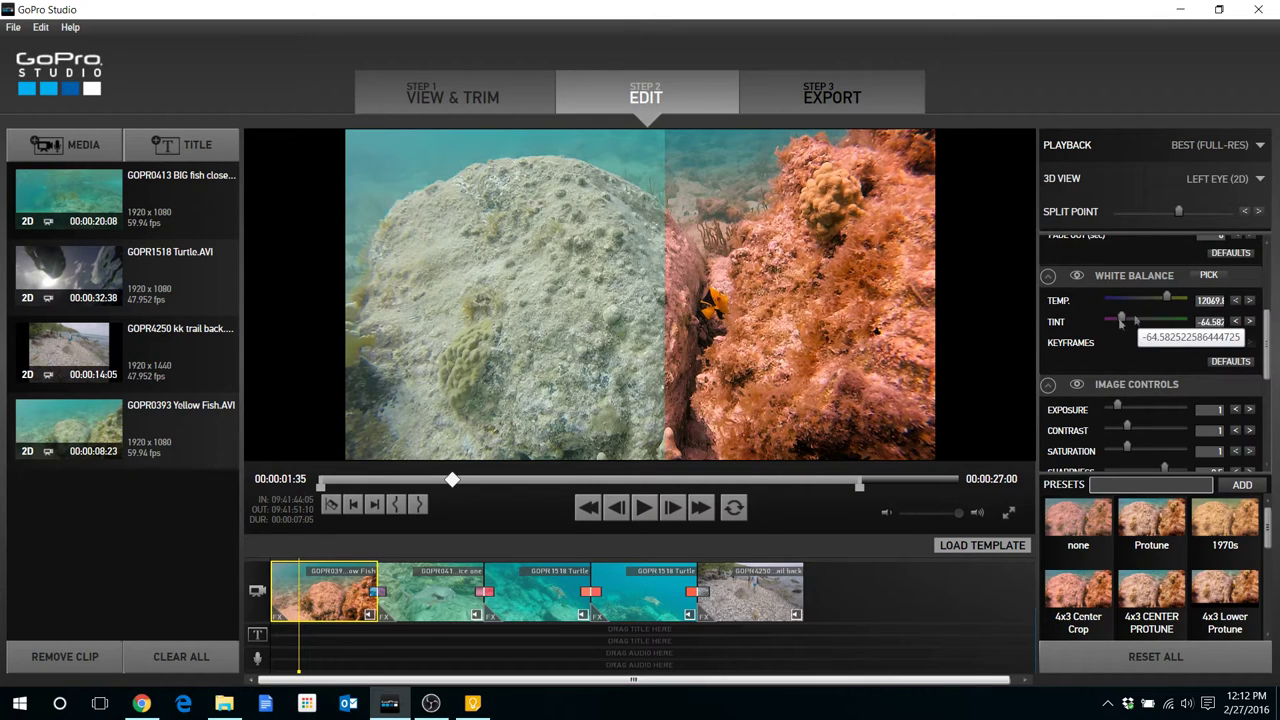
pyautogui.moveTo(1167, 298); pyautogui.dragTo(1156, 303)
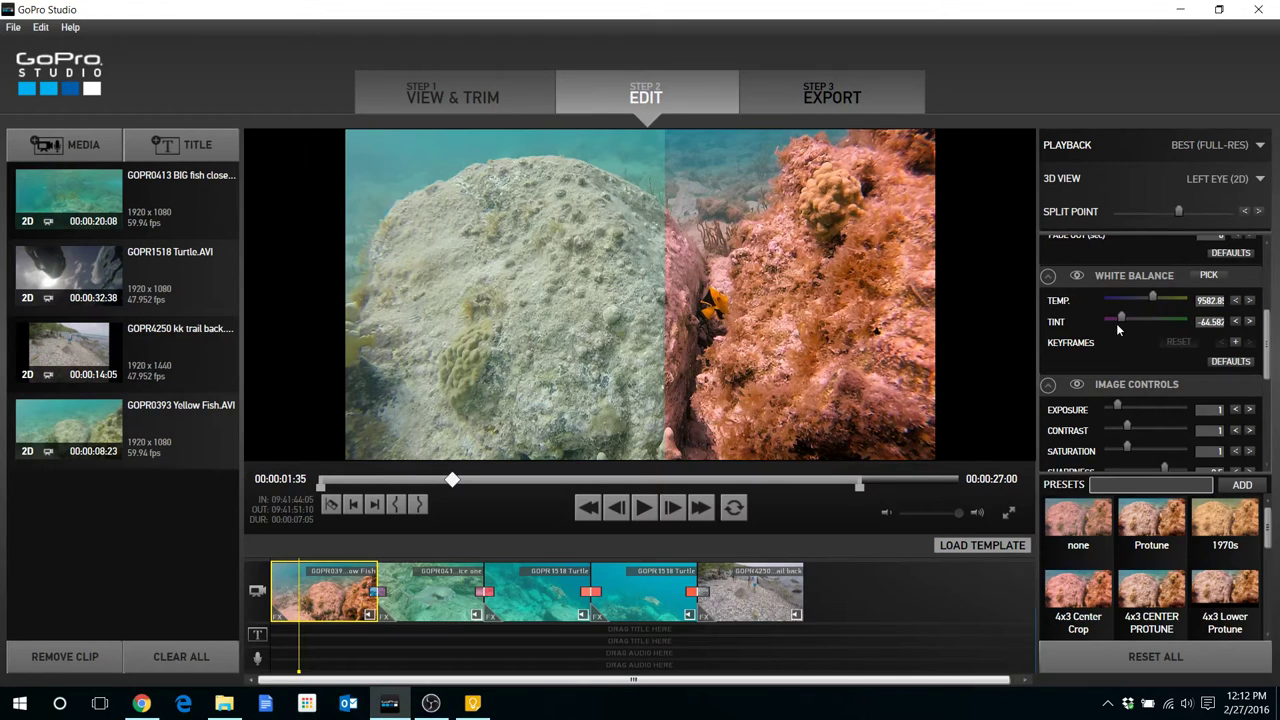
pyautogui.moveTo(1120, 320); pyautogui.dragTo(1125, 322)
pyautogui.moveTo(1152, 299)
pyautogui.moveTo(1153, 299); pyautogui.dragTo(1136, 302)
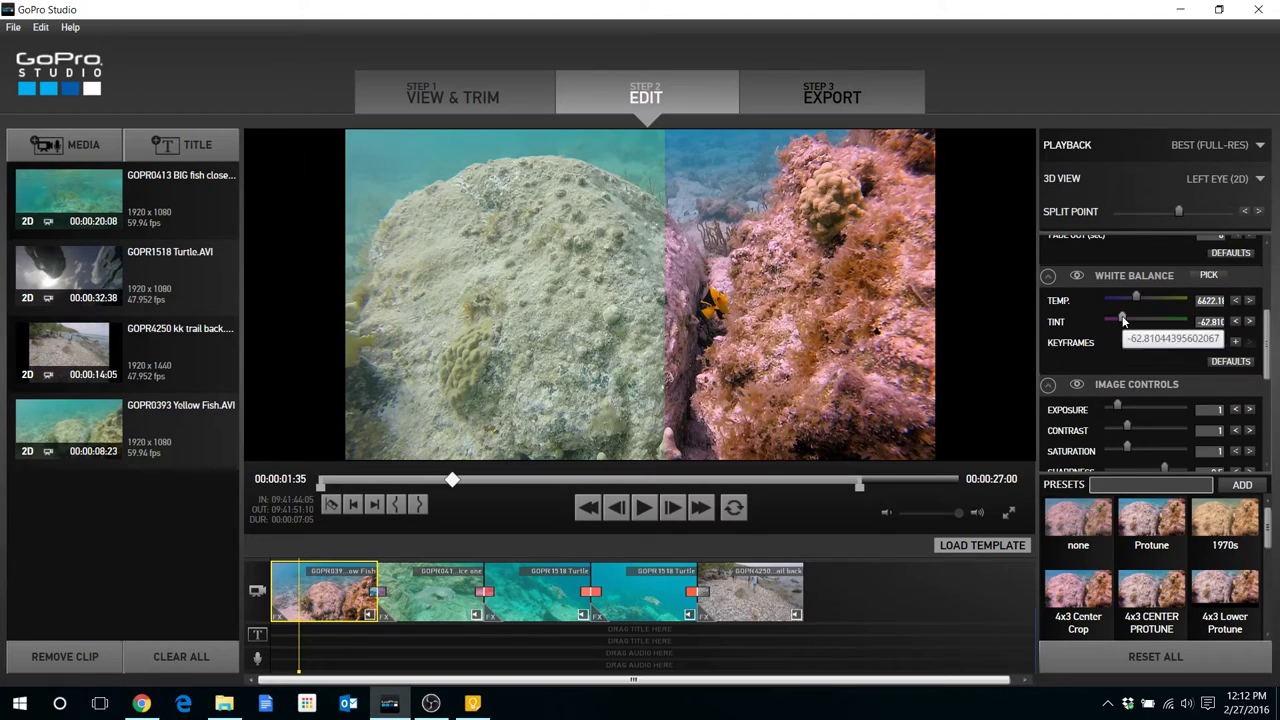
pyautogui.moveTo(1123, 318); pyautogui.dragTo(1125, 318)
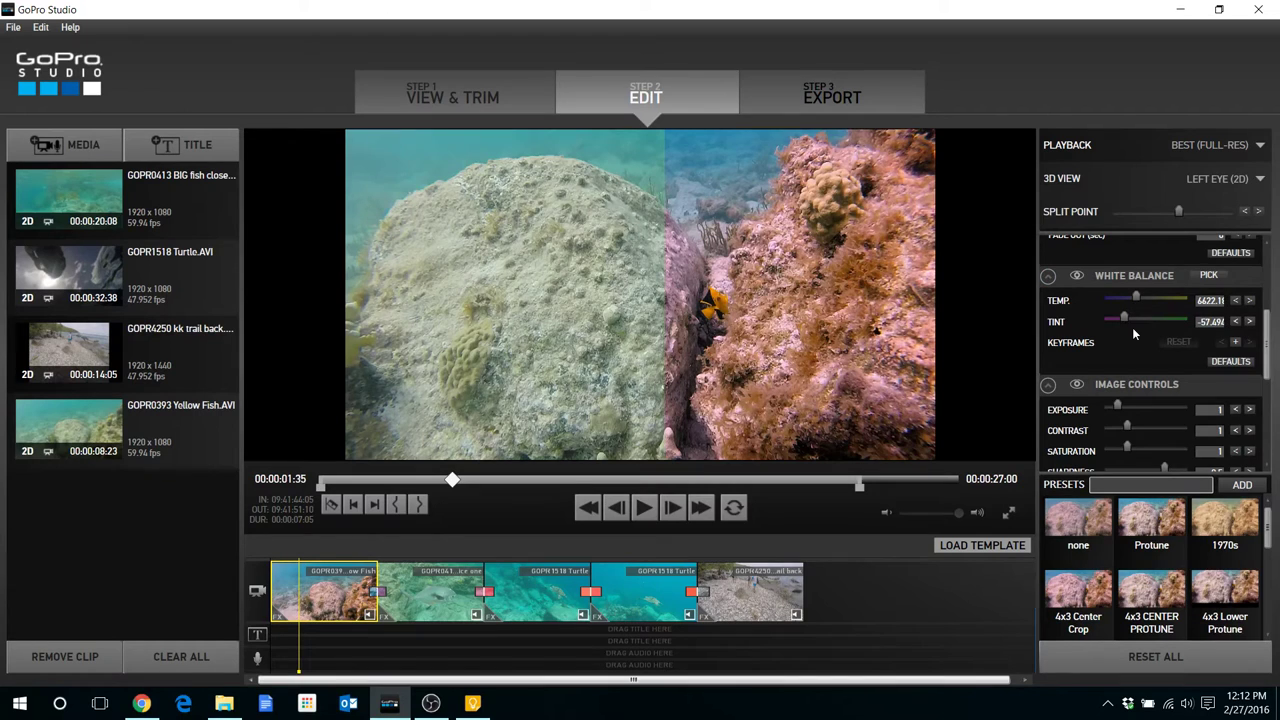
pyautogui.scroll(-2, 1155, 367)
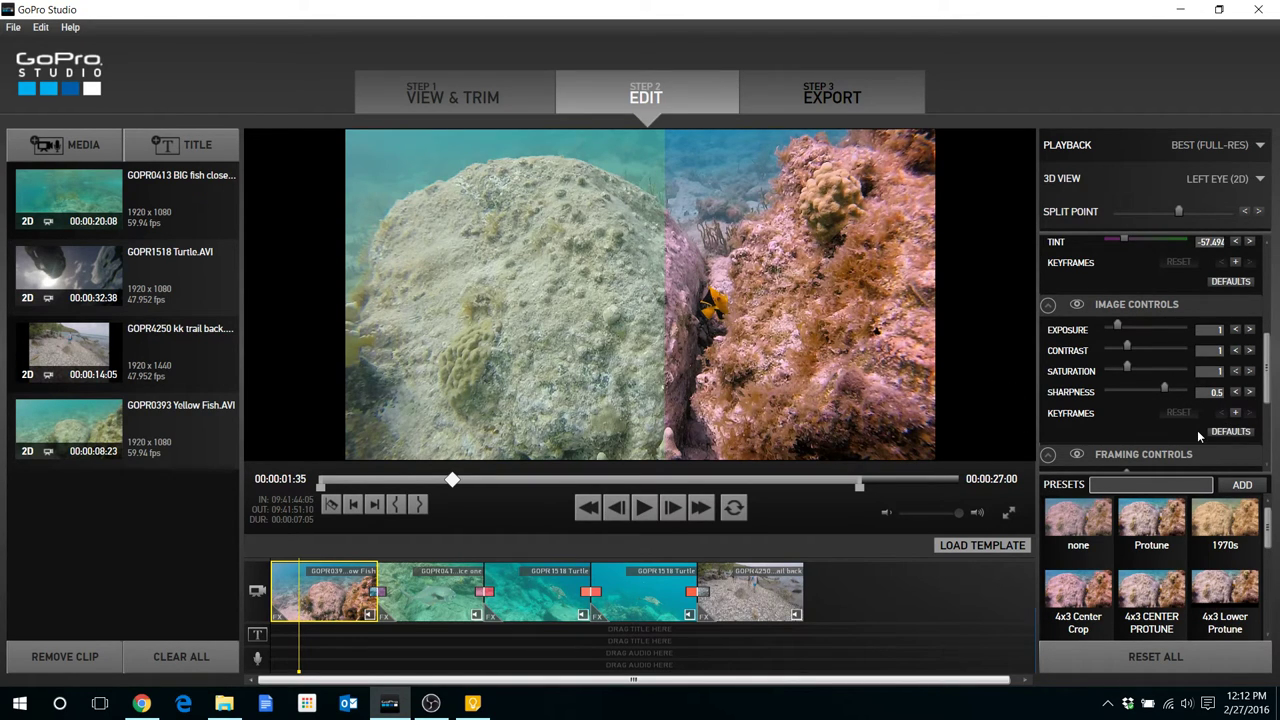
# Select the second clip, the fish over the reef, and apply the Protune preset.
pyautogui.click(410, 636)
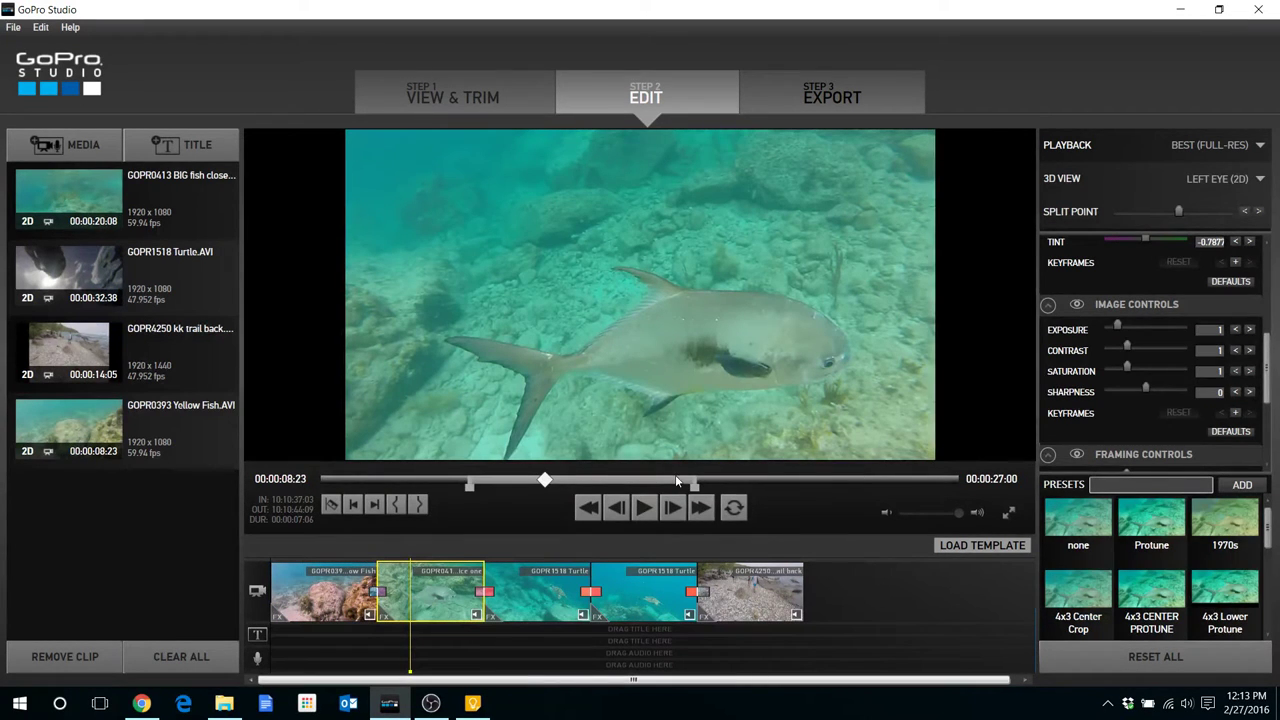
pyautogui.scroll(2, 1125, 388)
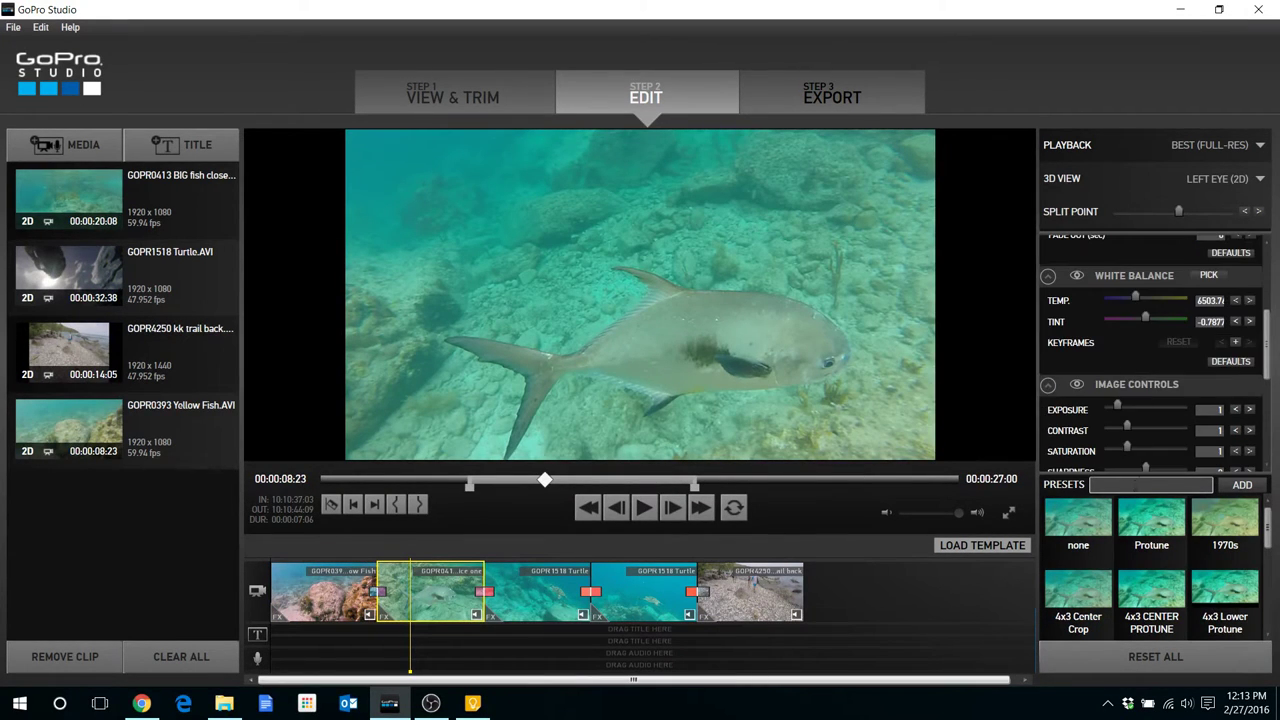
pyautogui.click(1150, 522)
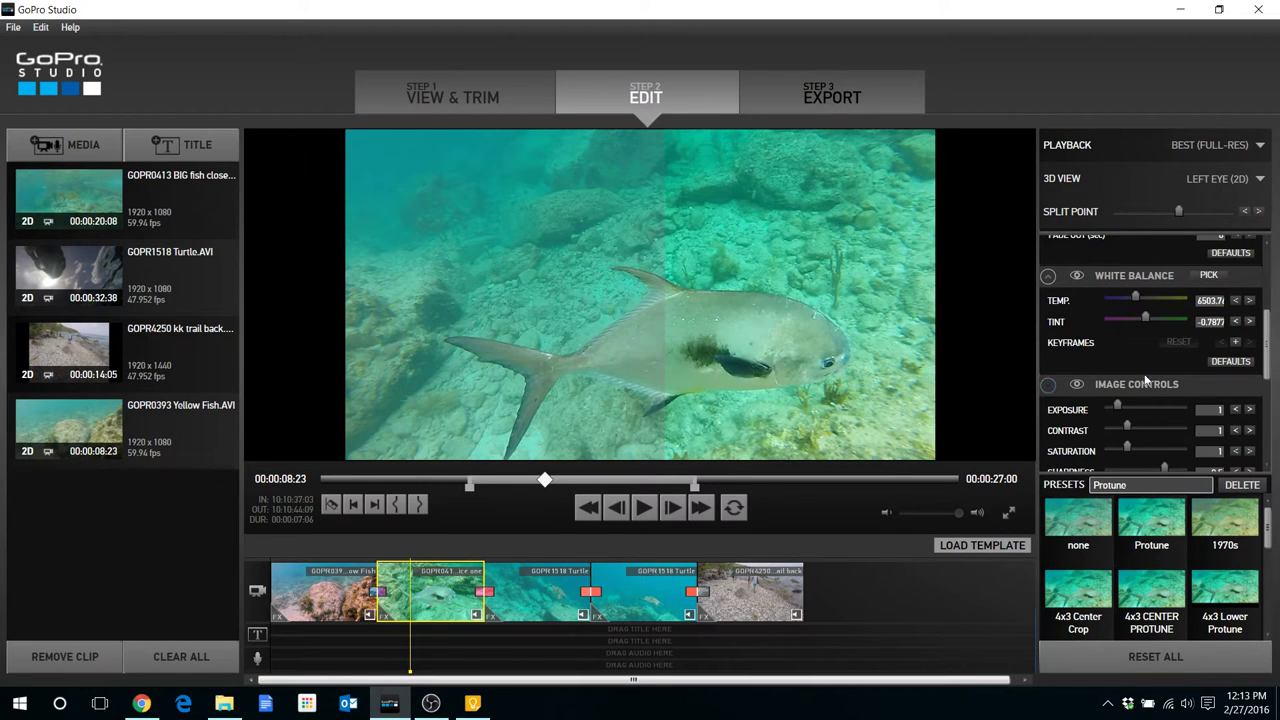
# Set the fish clip's white balance to temperature about 7806 and tint -73.442, scrubbing to verify.
pyautogui.moveTo(1138, 302)
pyautogui.mouseDown()
pyautogui.moveTo(1155, 299)
pyautogui.moveTo(1143, 320)
pyautogui.moveTo(1120, 318)
pyautogui.mouseUp()
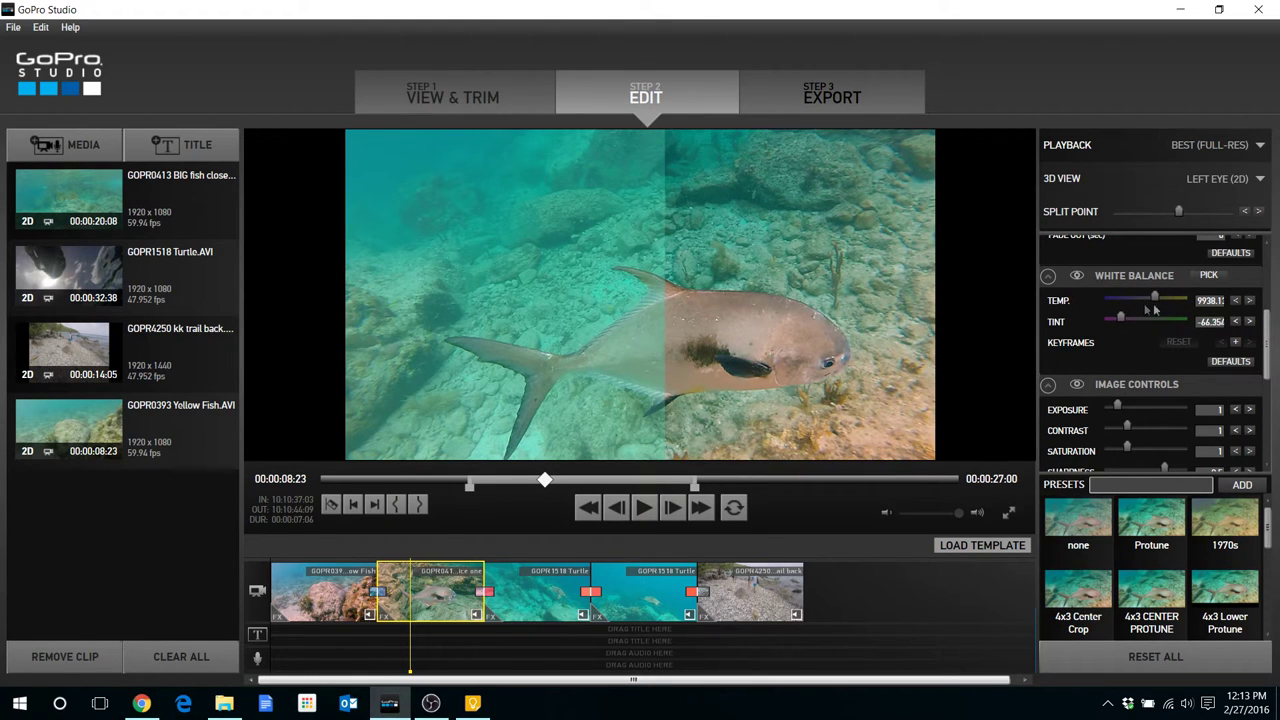
pyautogui.moveTo(1156, 302); pyautogui.dragTo(1119, 318)
pyautogui.moveTo(545, 482); pyautogui.dragTo(598, 485)
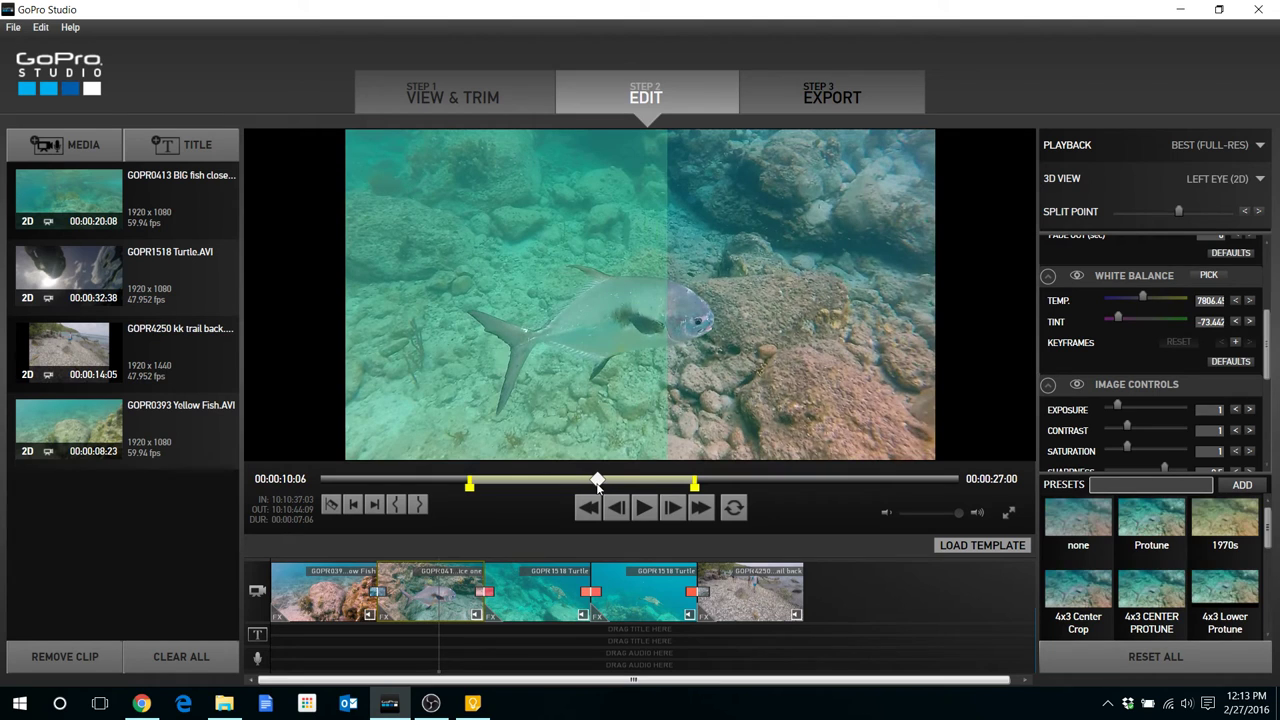
pyautogui.click(512, 648)
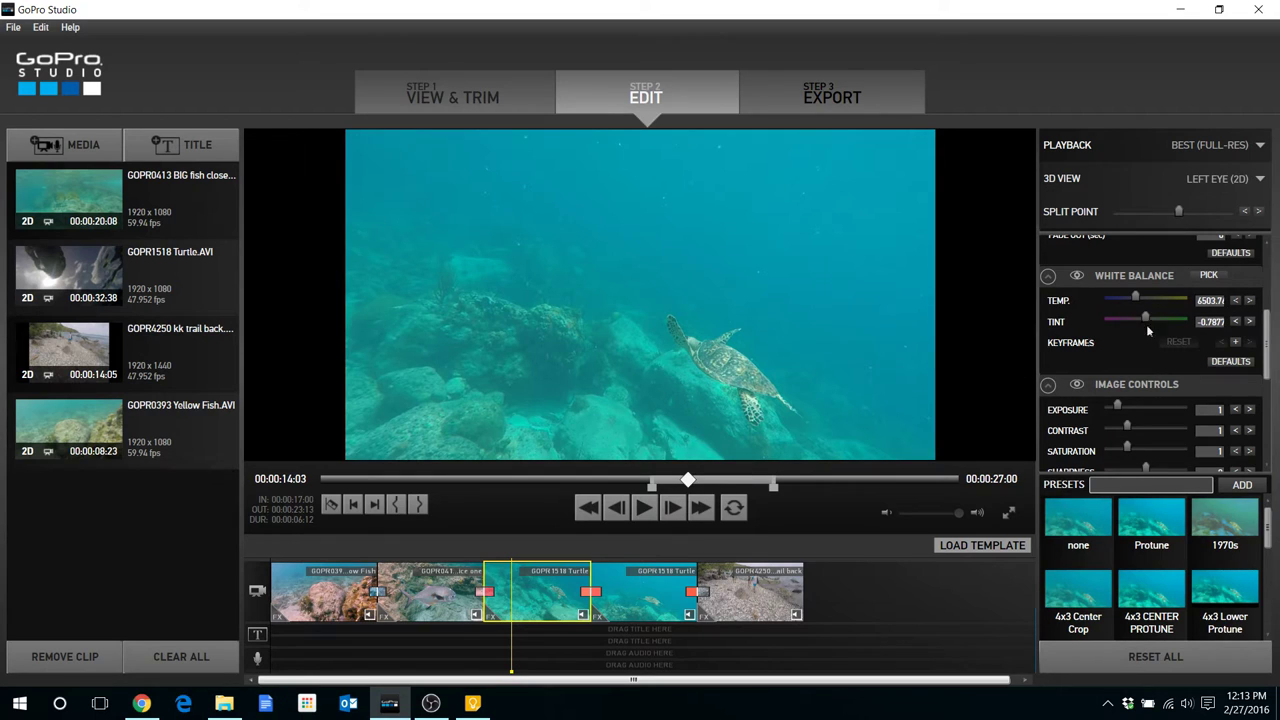
# Give the first GOPR1518 Turtle clip Protune with temperature about 11596 and tint about -50.4.
pyautogui.click(1157, 527)
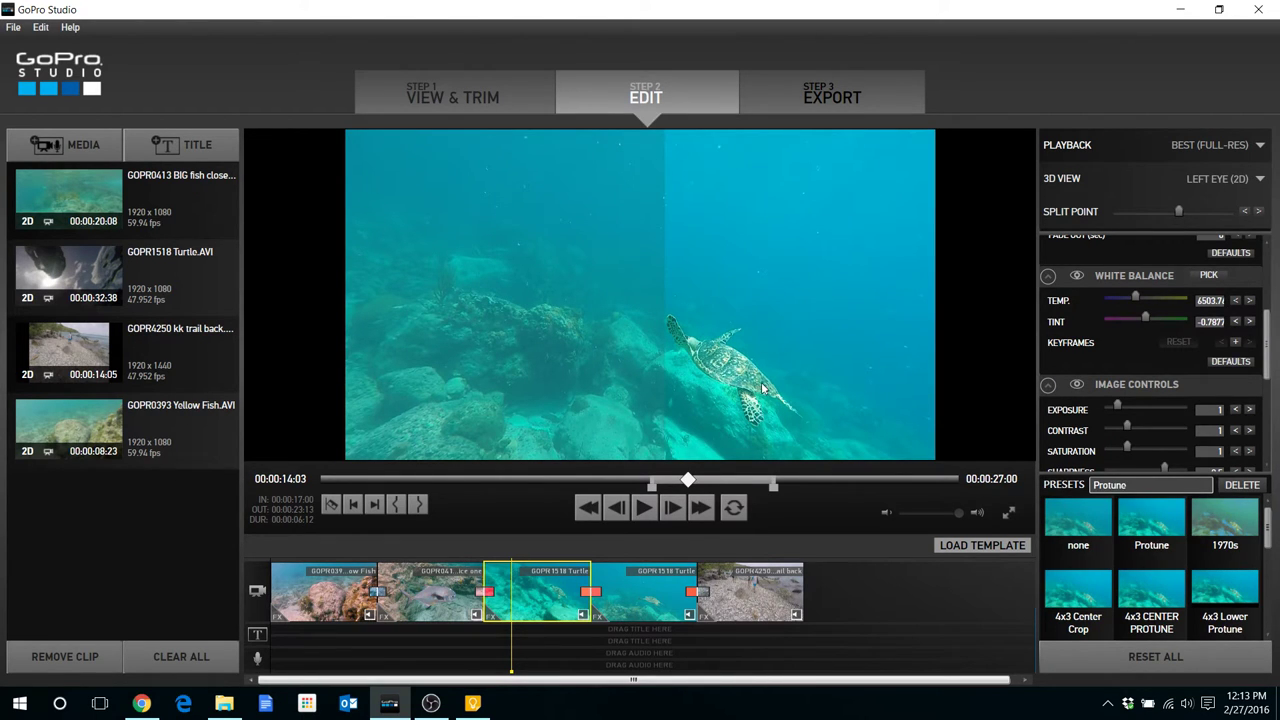
pyautogui.moveTo(1138, 297); pyautogui.dragTo(1128, 321)
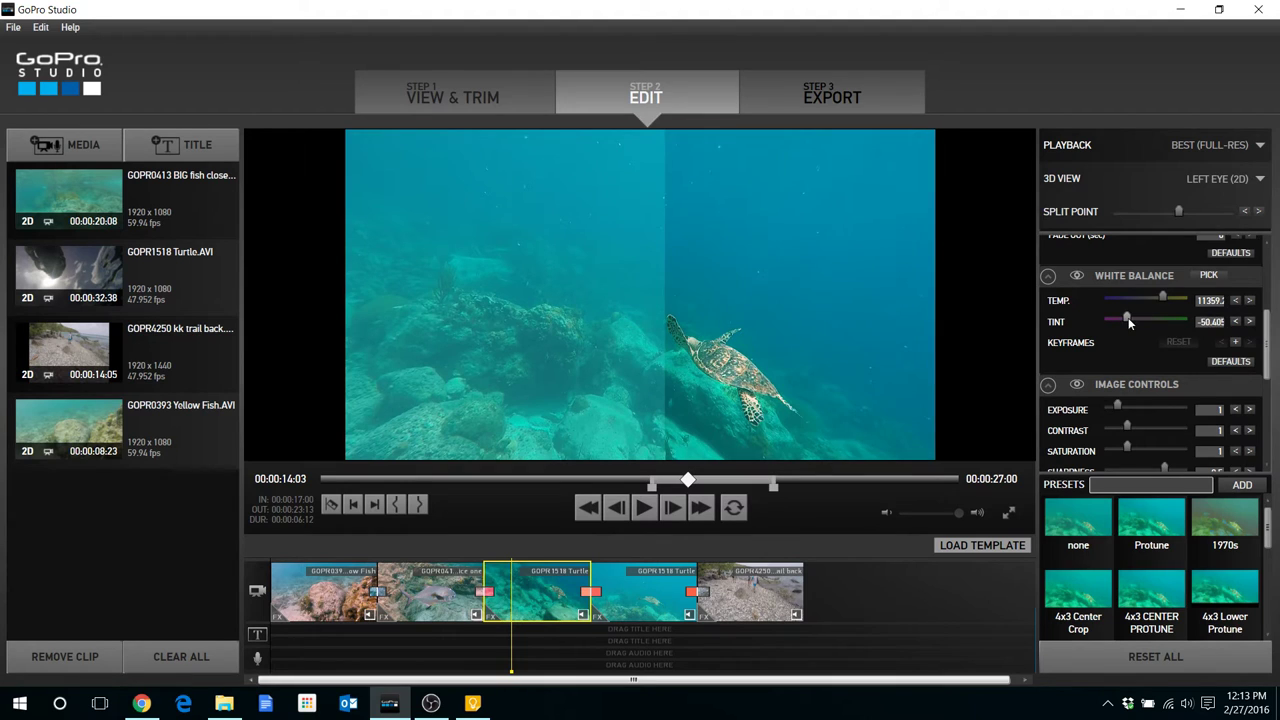
pyautogui.moveTo(1161, 300)
pyautogui.moveTo(1161, 299); pyautogui.dragTo(1164, 299)
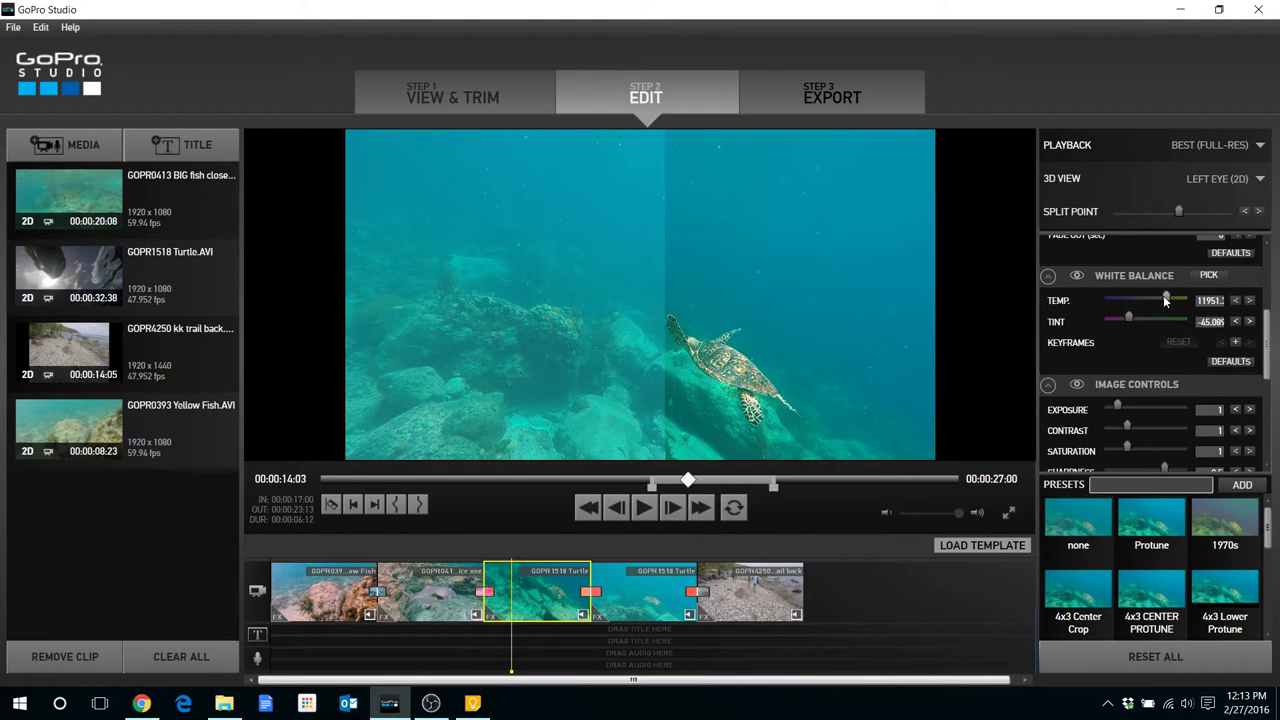
pyautogui.moveTo(688, 481); pyautogui.dragTo(737, 483)
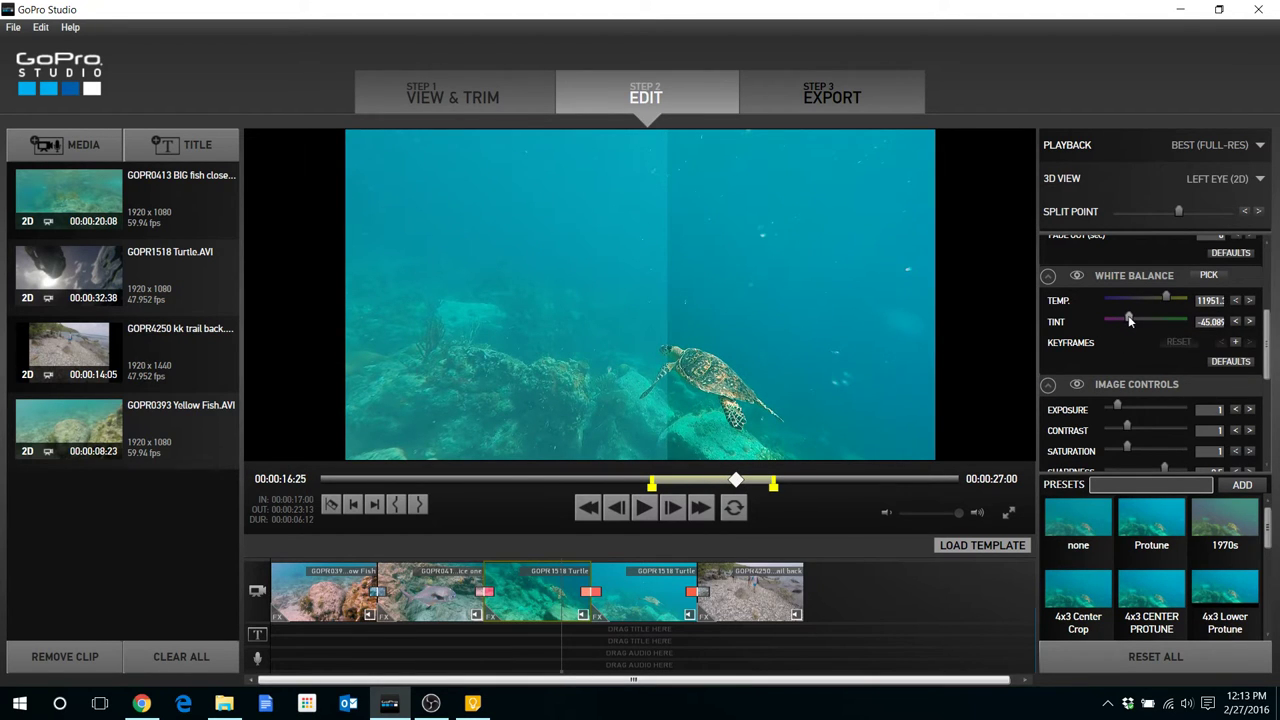
pyautogui.moveTo(1128, 316); pyautogui.dragTo(1126, 319)
pyautogui.moveTo(1166, 298); pyautogui.dragTo(1163, 298)
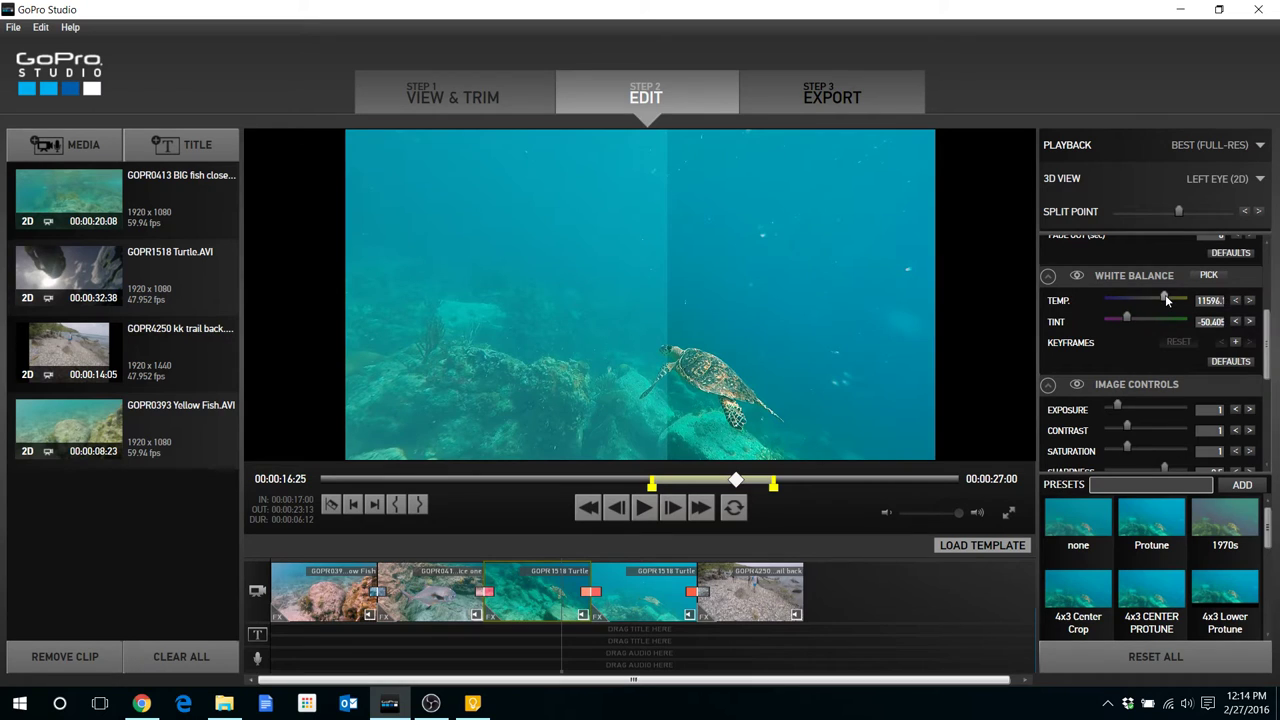
pyautogui.click(1147, 525)
# Compare the two GOPR1518 Turtle clips, ending on the first at temperature 14999, tint -87.655.
pyautogui.click(629, 665)
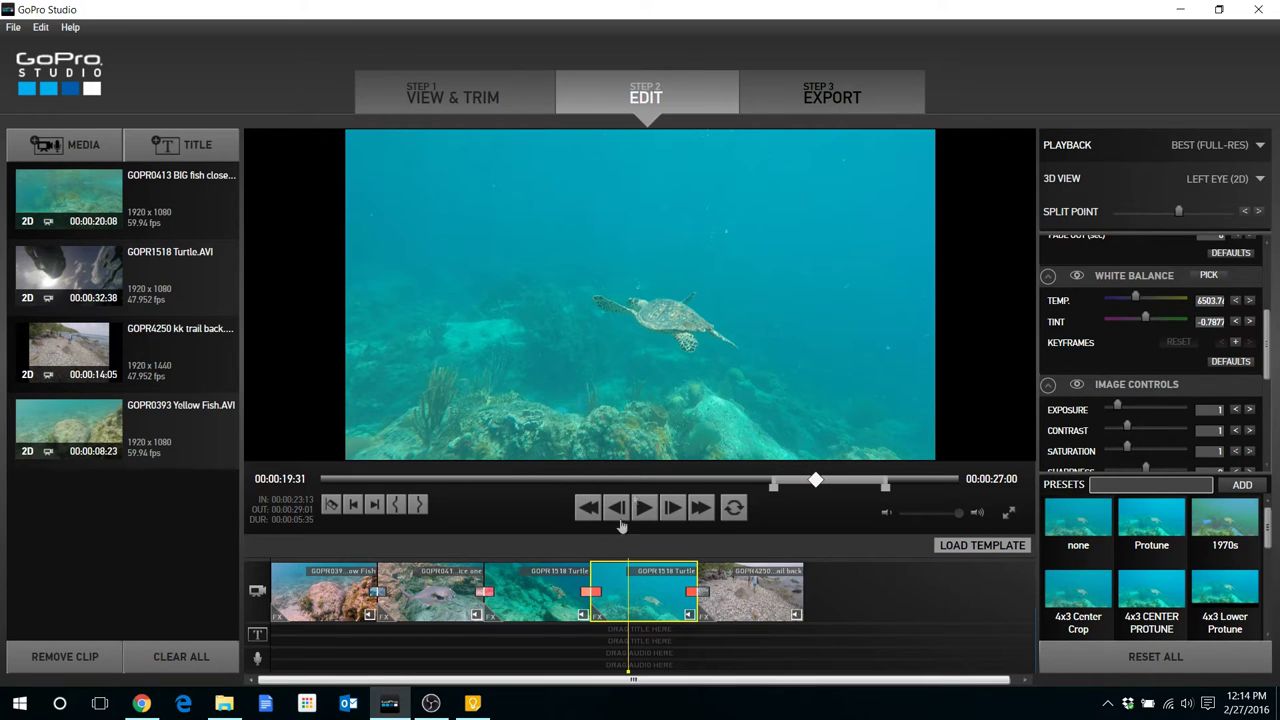
pyautogui.click(525, 600)
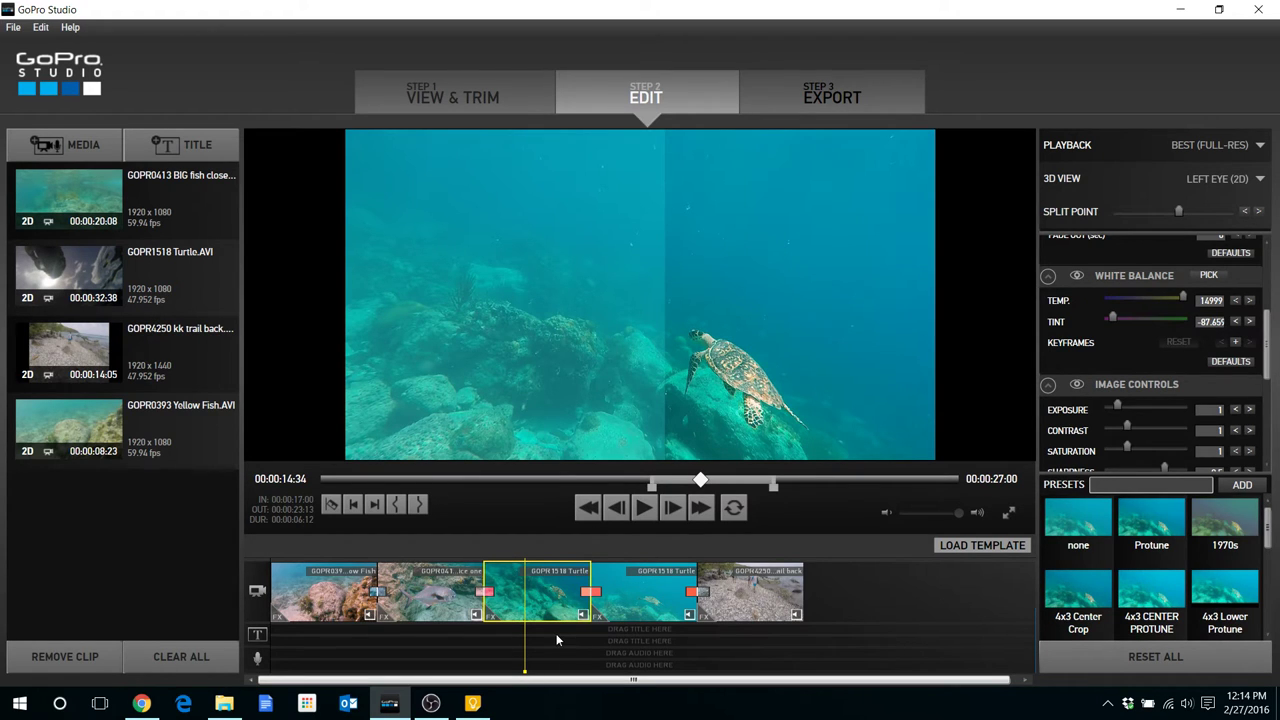
pyautogui.click(630, 600)
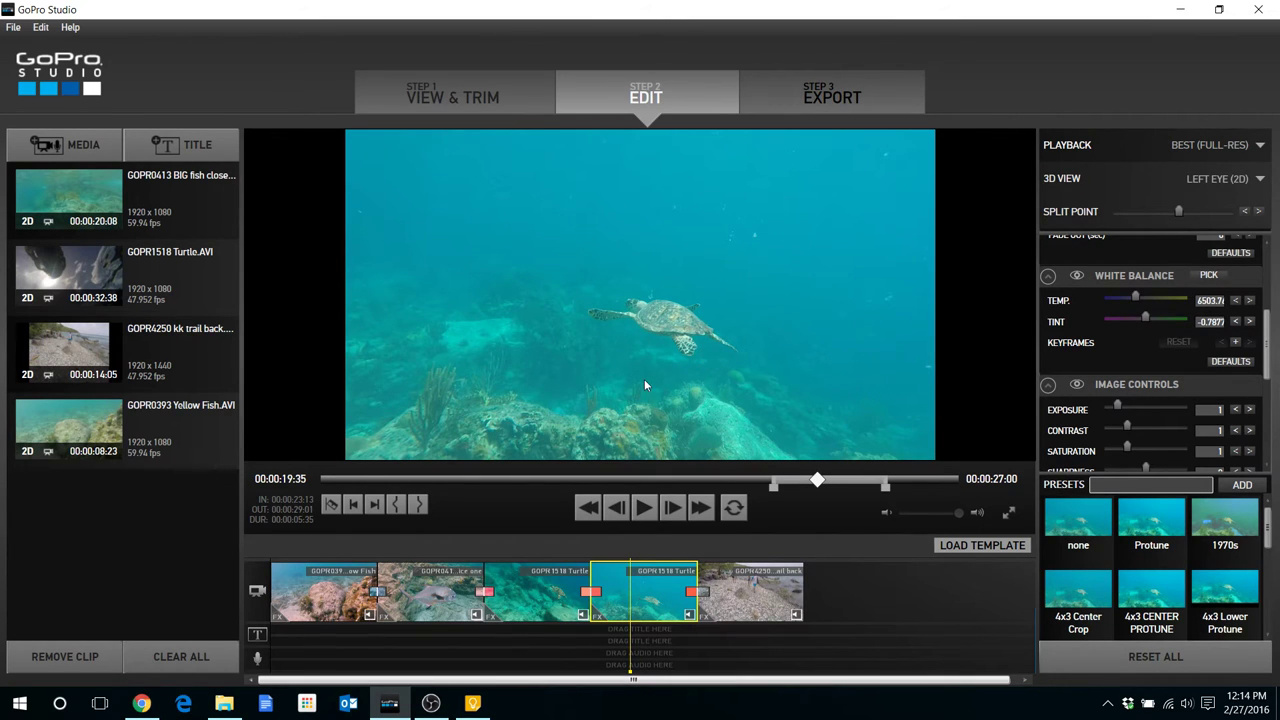
pyautogui.click(528, 605)
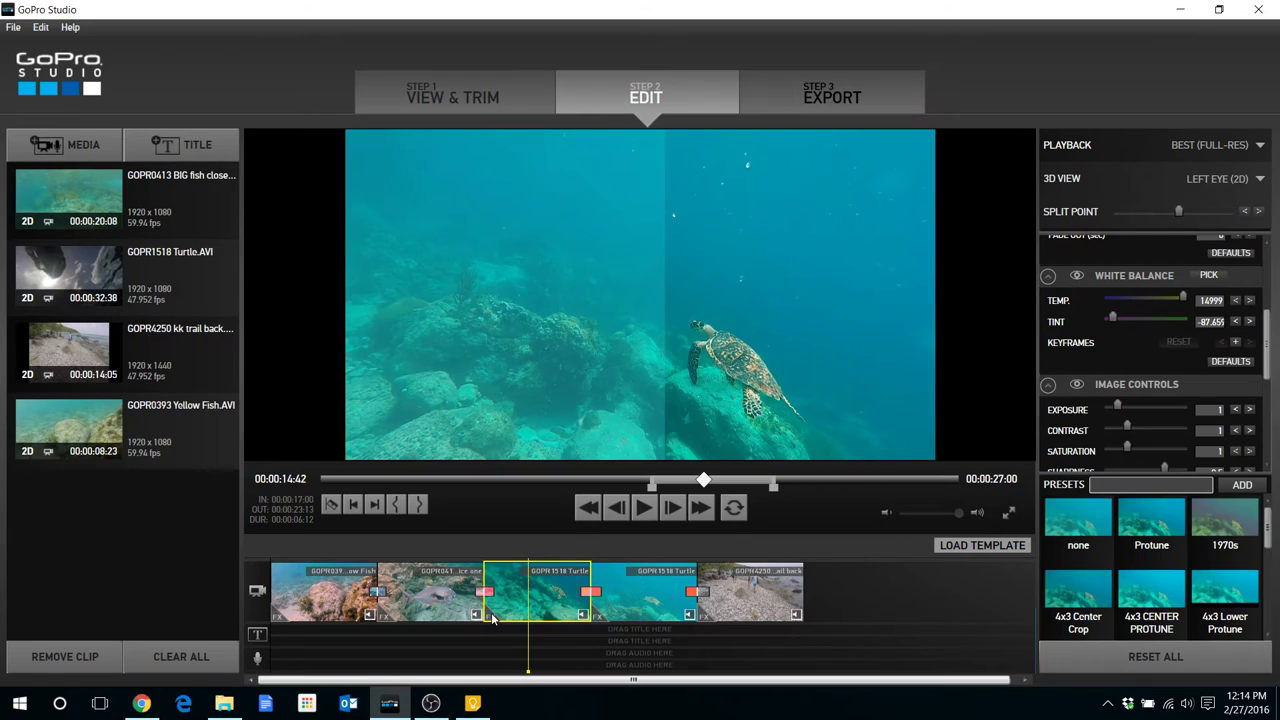
# Copy the first turtle clip's colour correction and paste it onto the second turtle clip.
pyautogui.rightClick(490, 617)
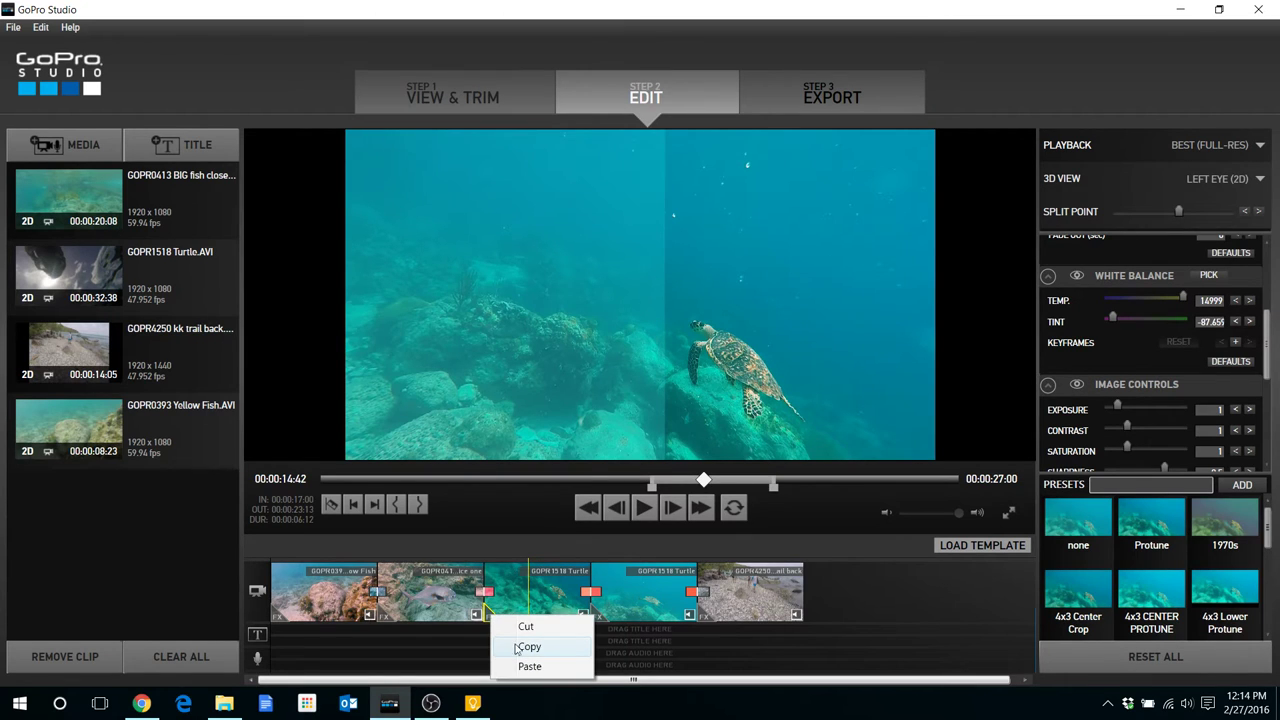
pyautogui.click(522, 647)
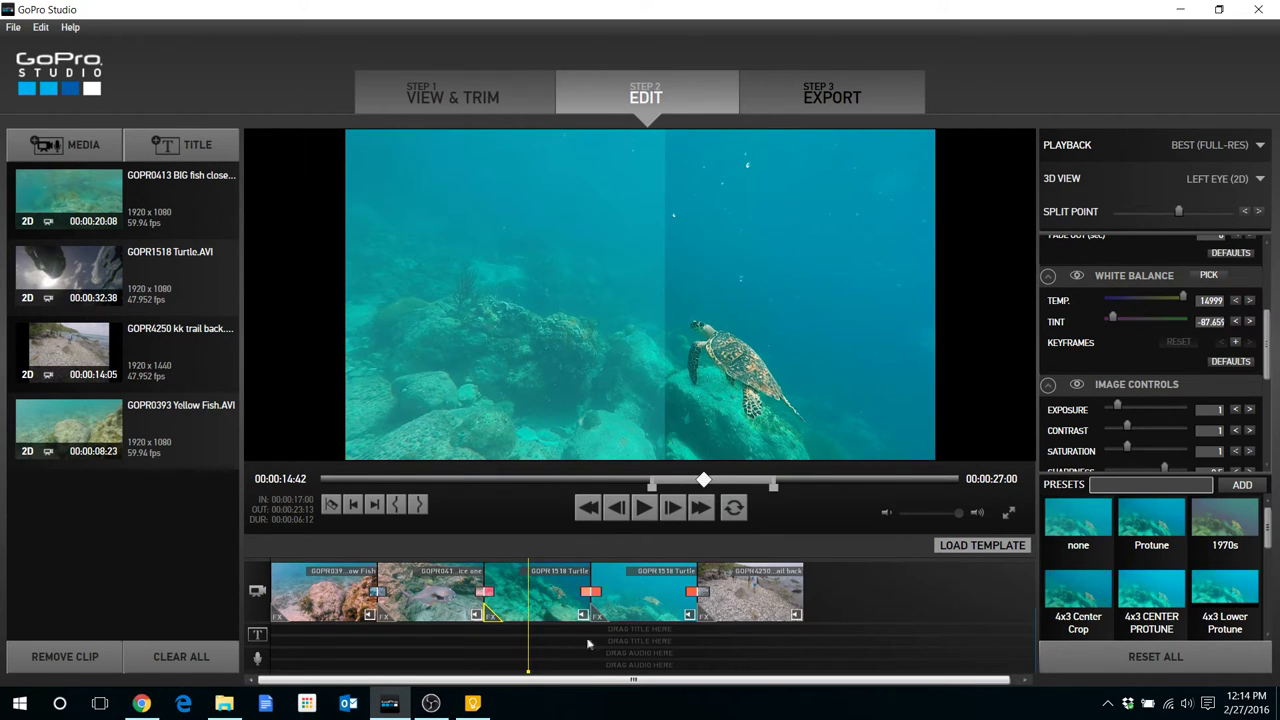
pyautogui.click(632, 619)
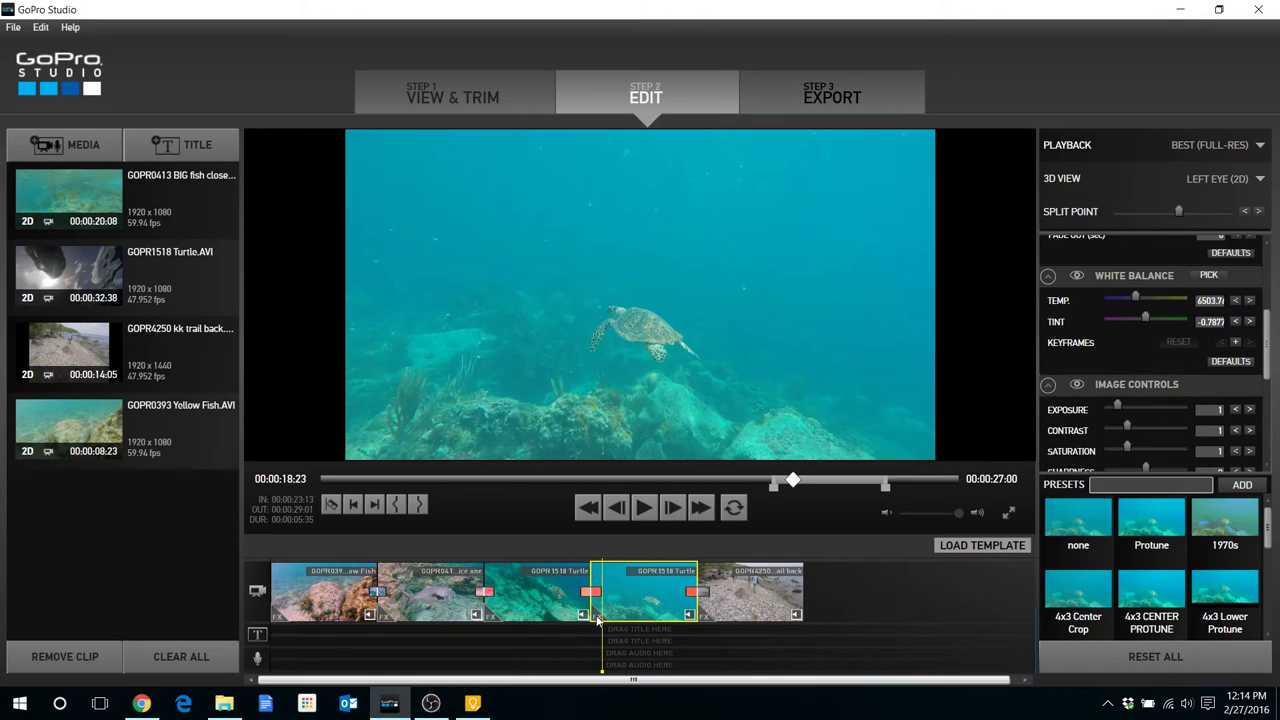
pyautogui.rightClick(597, 620)
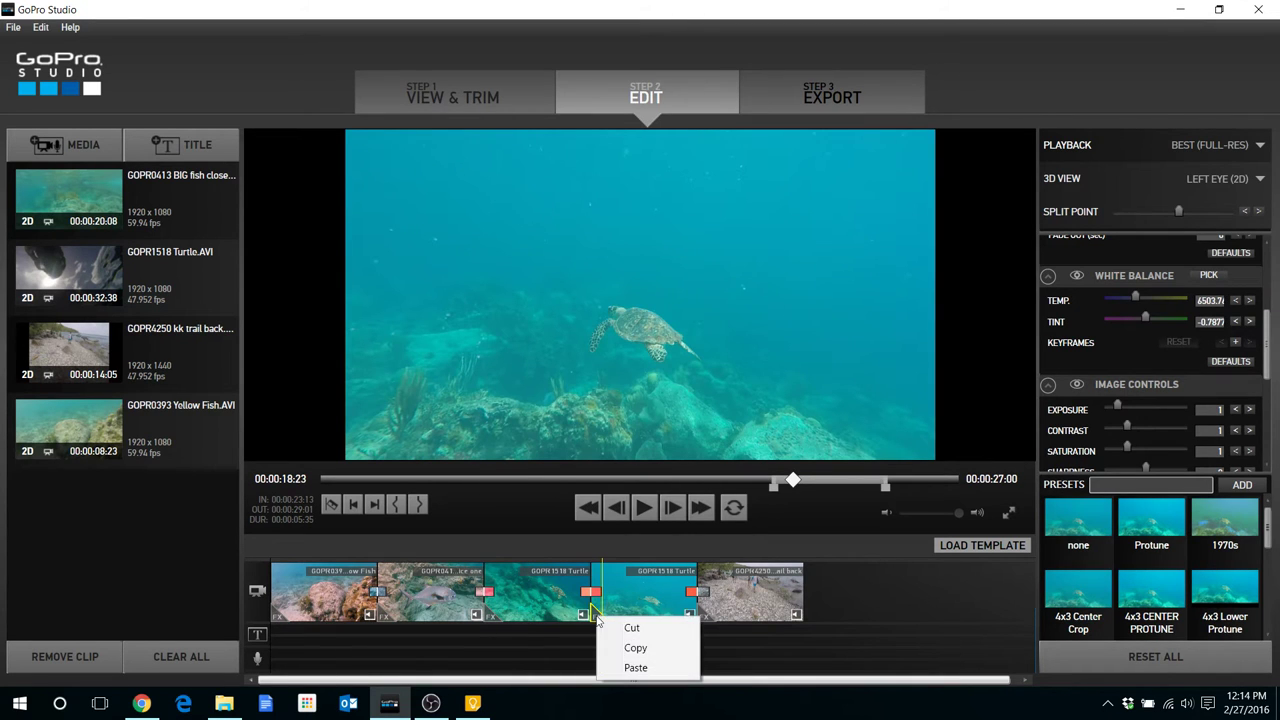
pyautogui.click(636, 668)
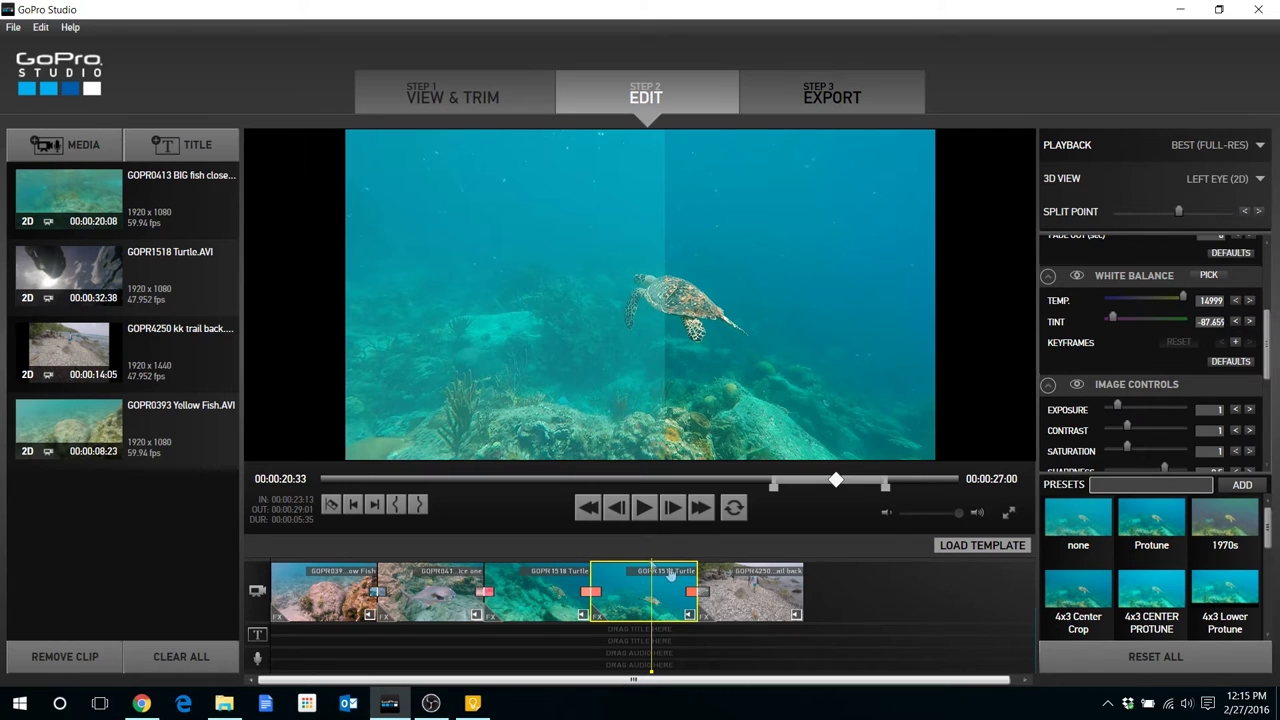
pyautogui.click(667, 636)
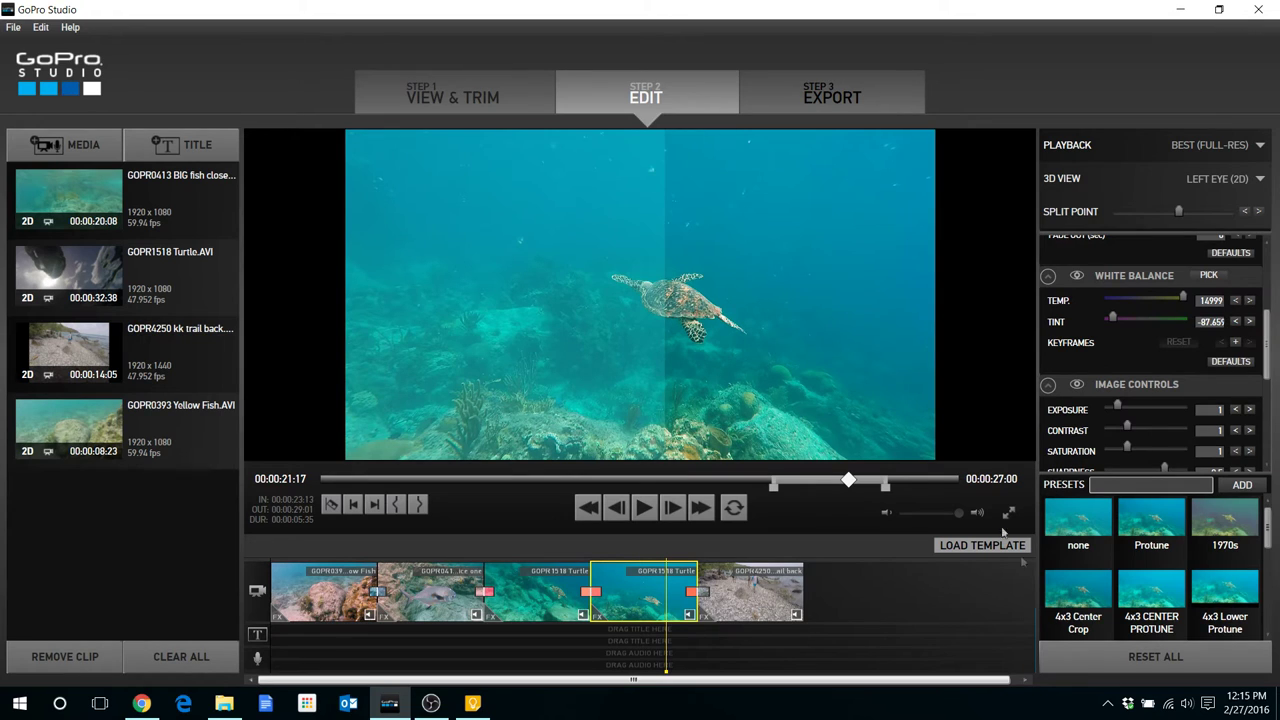
# Reset all colour corrections on the second GOPR1518 Turtle clip, confirming with Yes.
pyautogui.click(1120, 657)
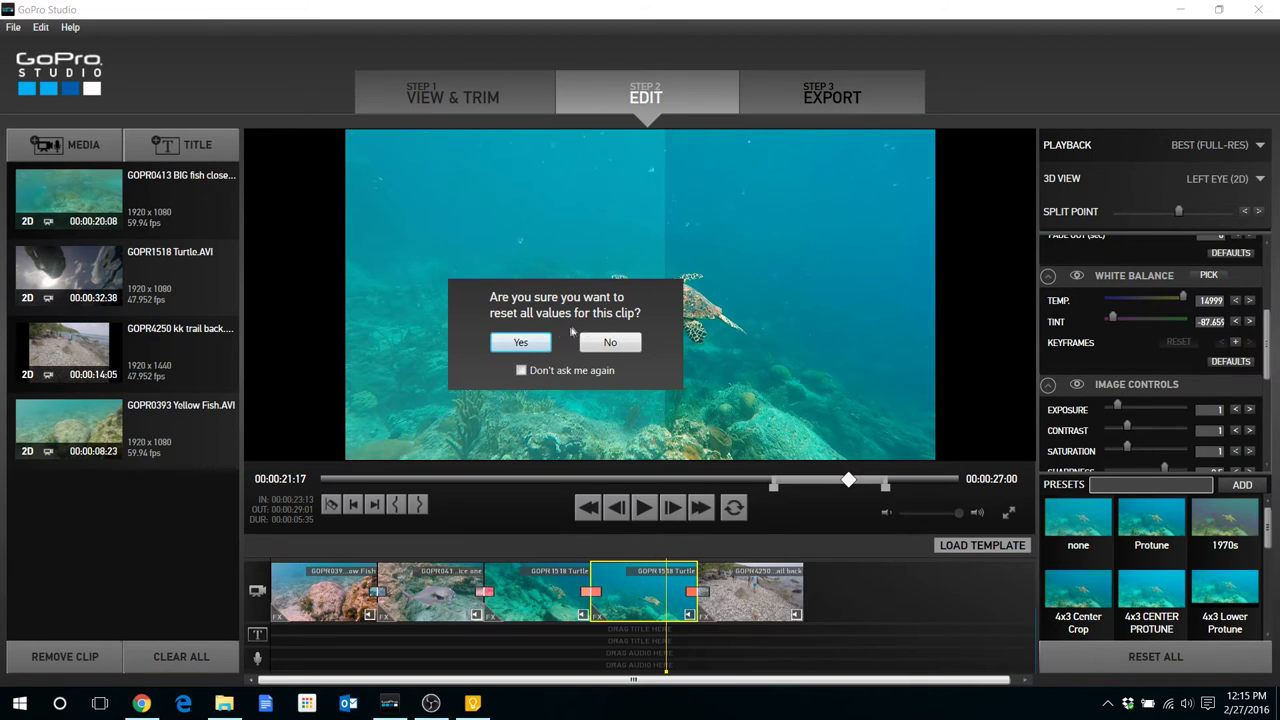
pyautogui.click(521, 343)
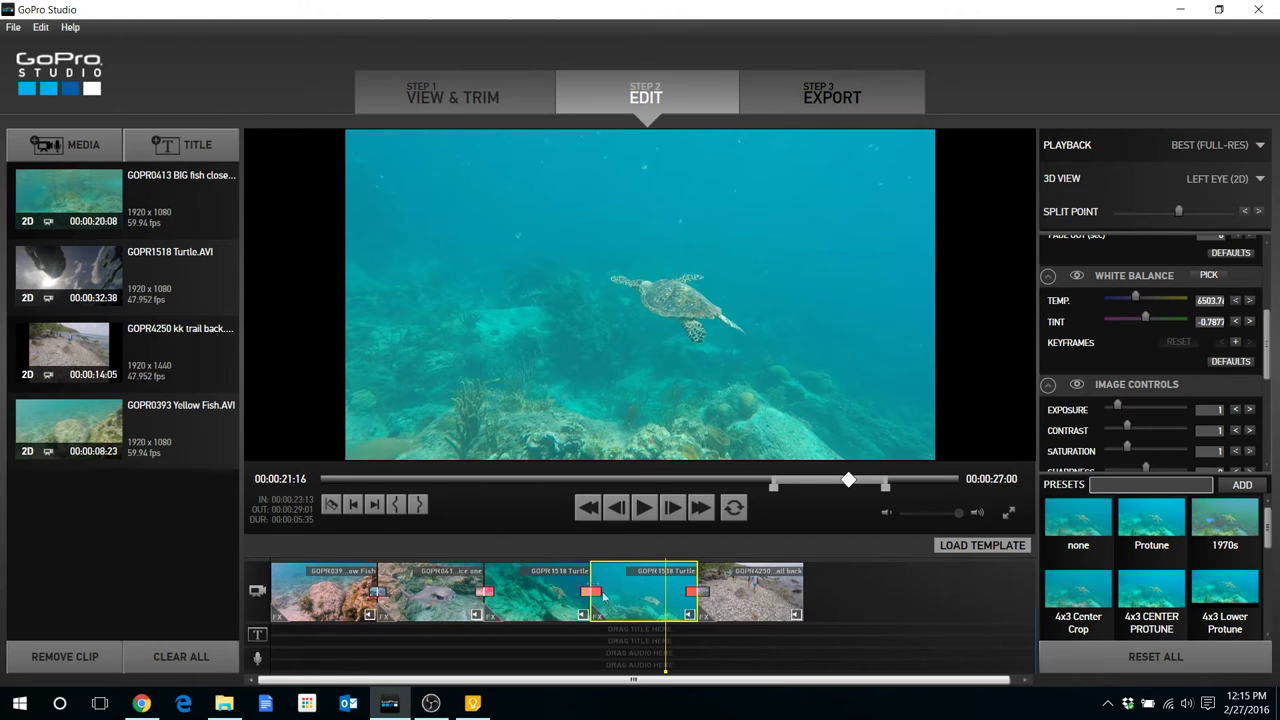
pyautogui.click(549, 637)
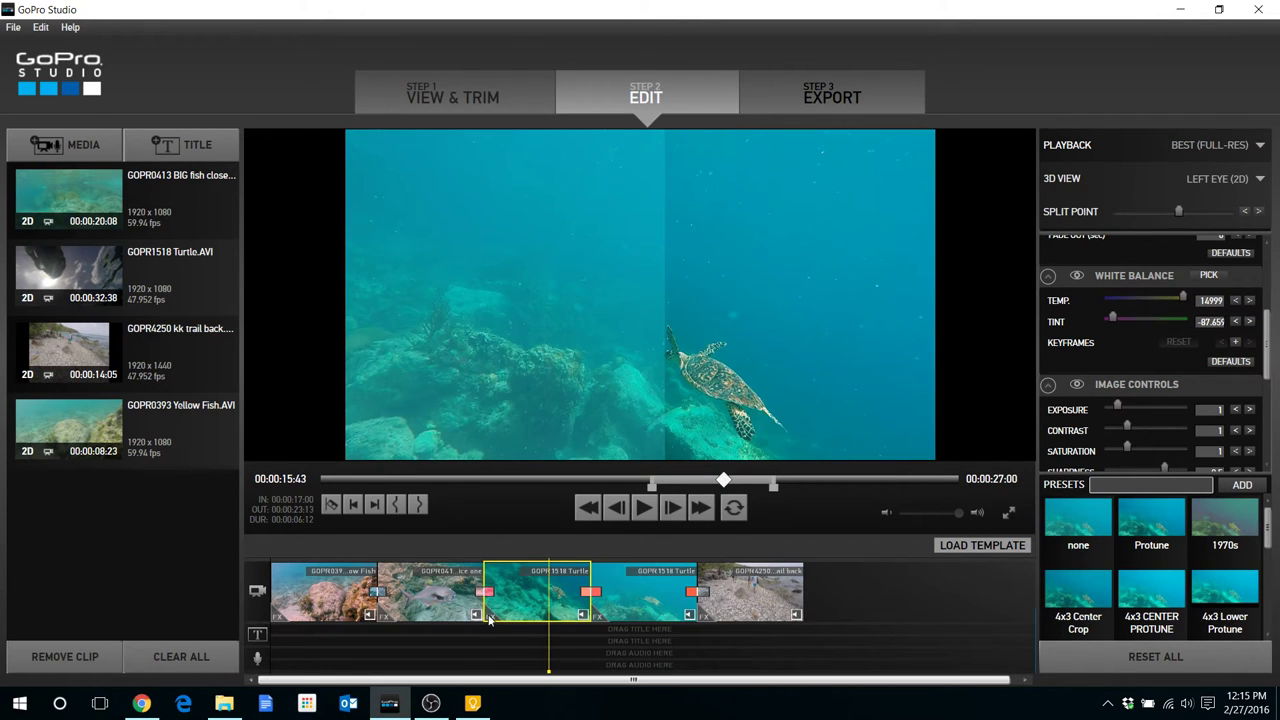
# Paste the first turtle clip's temperature 14999, tint -87.655 correction onto the second and play it.
pyautogui.rightClick(488, 614)
pyautogui.click(524, 647)
pyautogui.click(618, 614)
pyautogui.rightClick(618, 614)
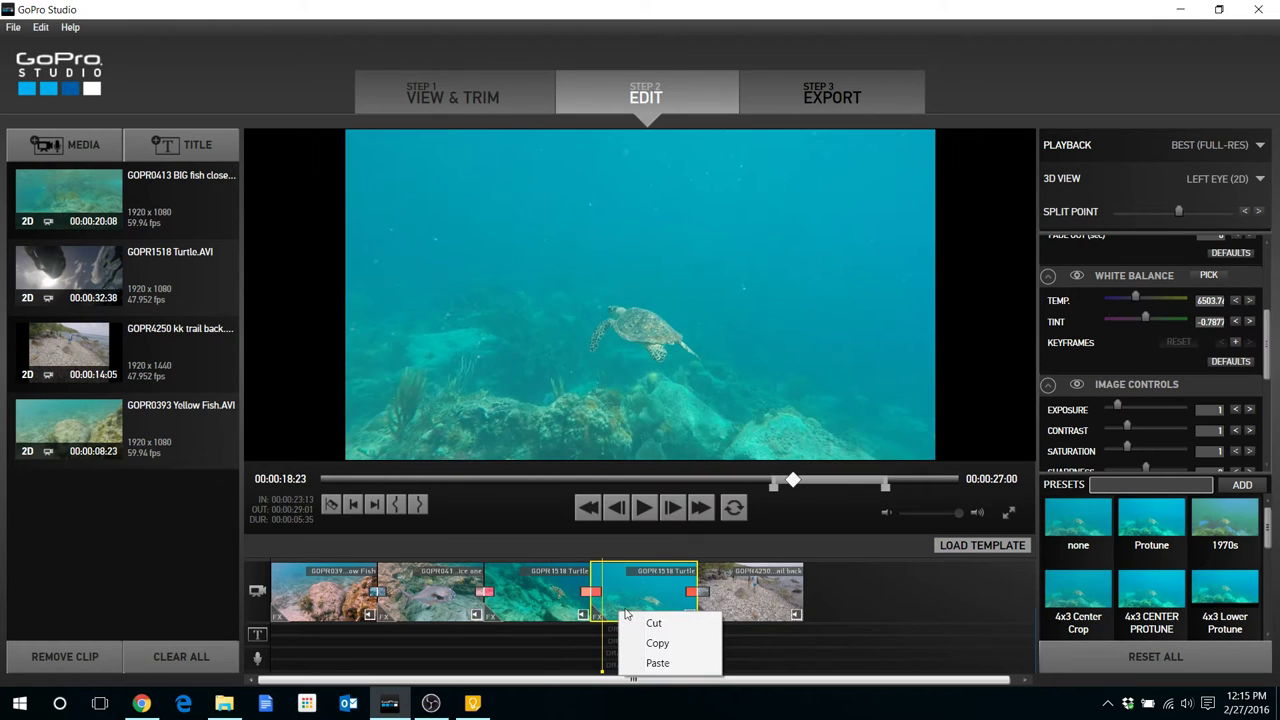
pyautogui.click(655, 663)
pyautogui.press('space')
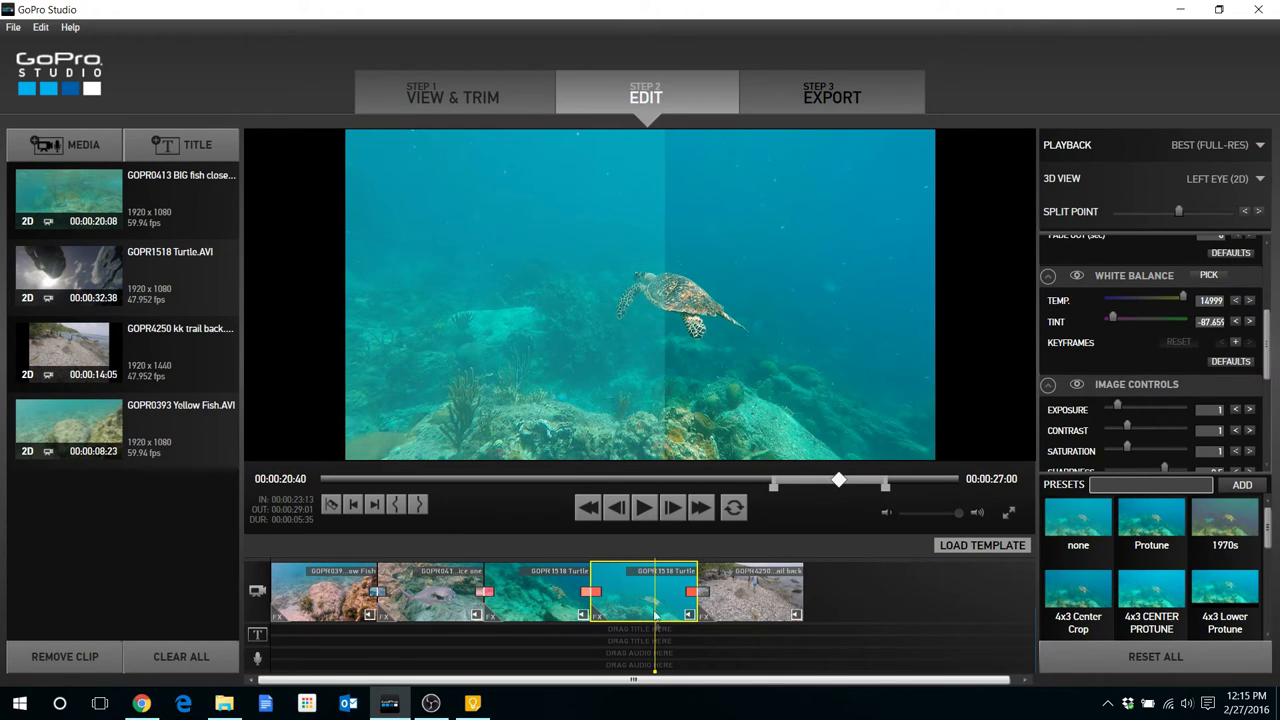
pyautogui.click(555, 646)
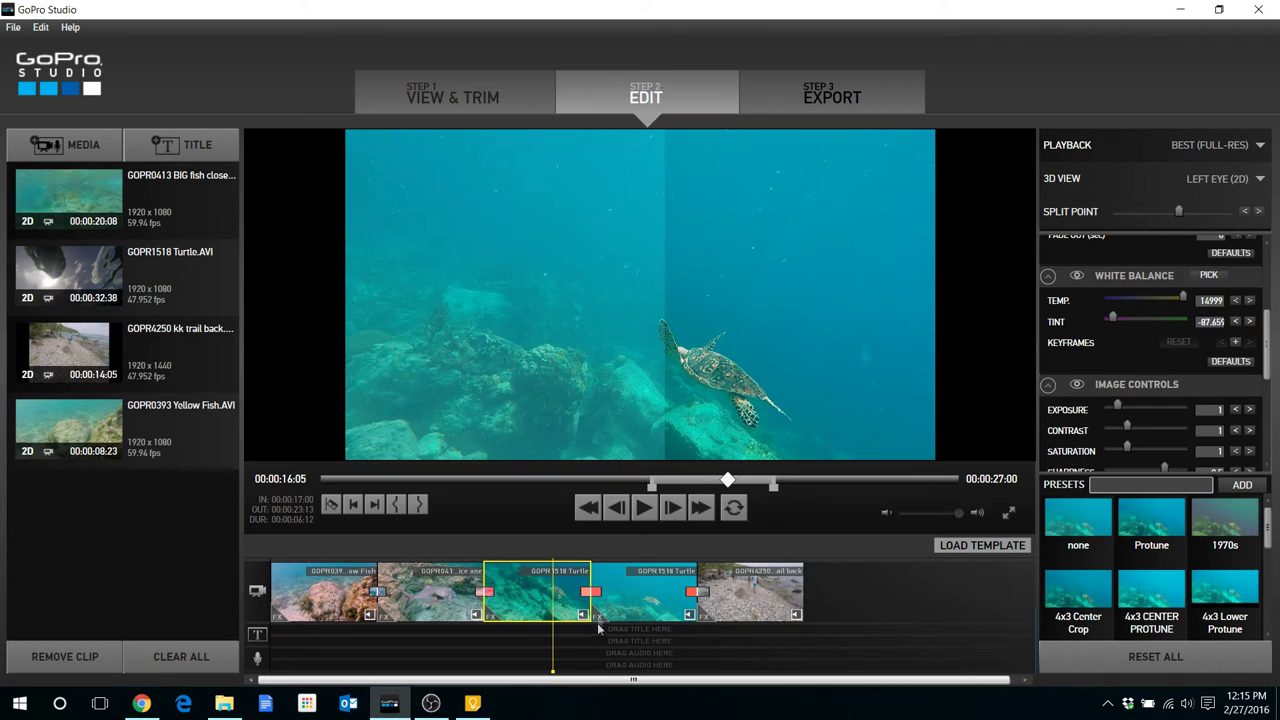
pyautogui.click(588, 640)
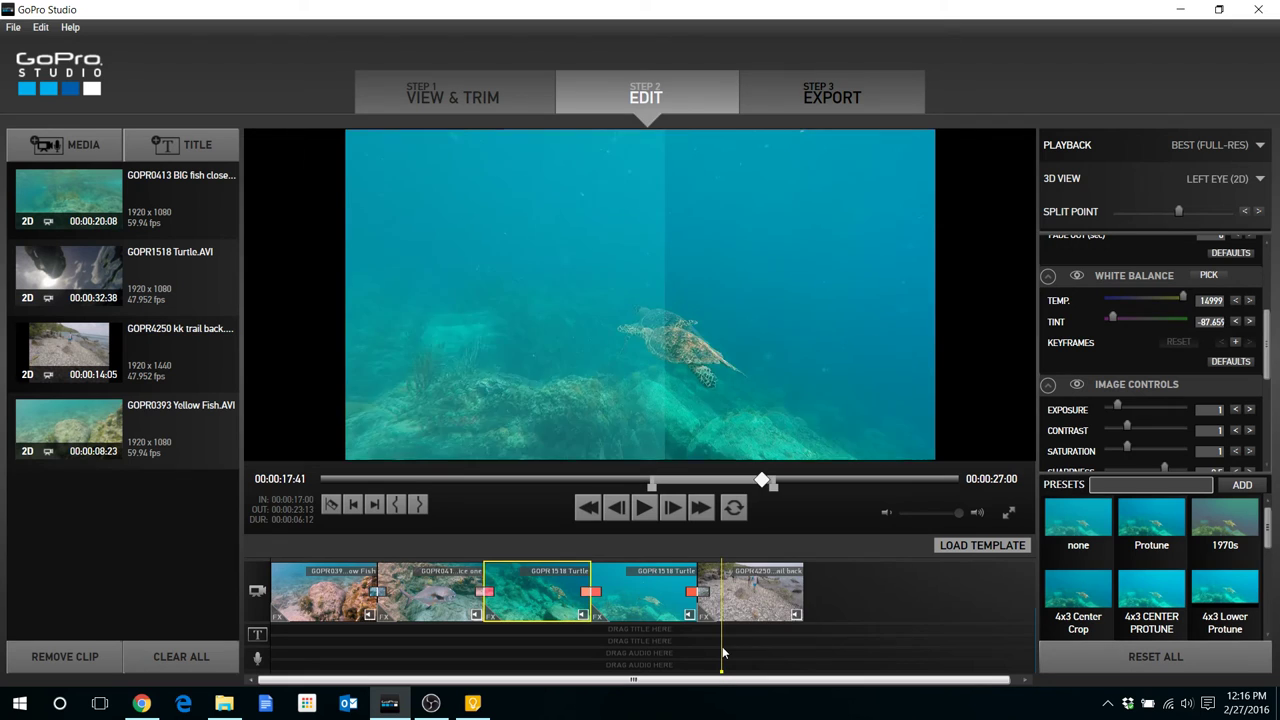
pyautogui.click(765, 595)
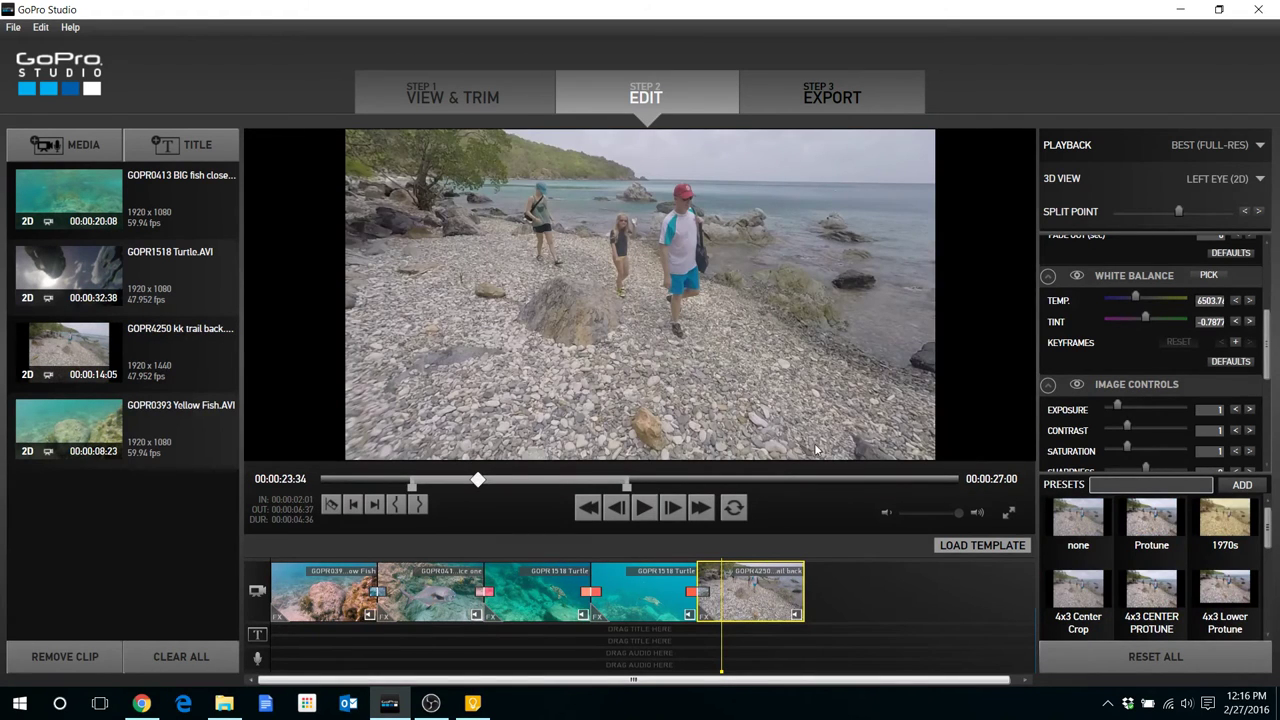
# Apply Protune to the GOPR4250 beach clip, shift the split point left, and warm it to about 6977.
pyautogui.click(751, 641)
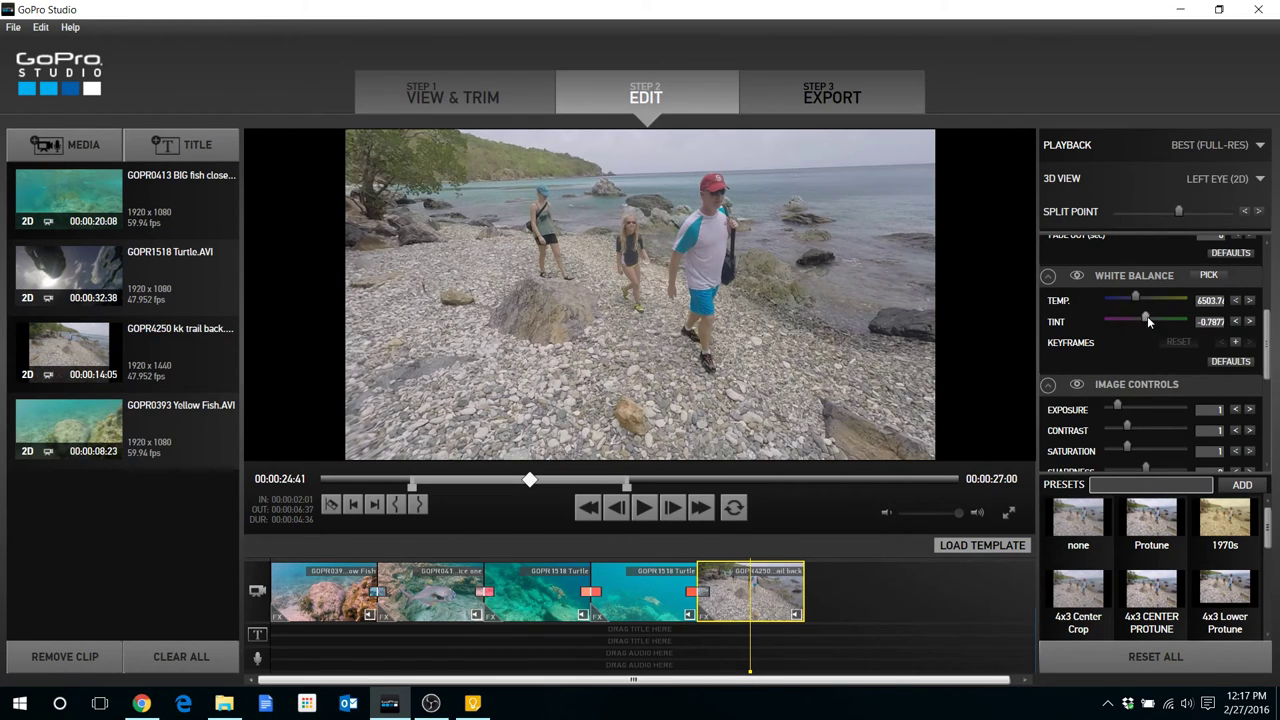
pyautogui.click(1158, 528)
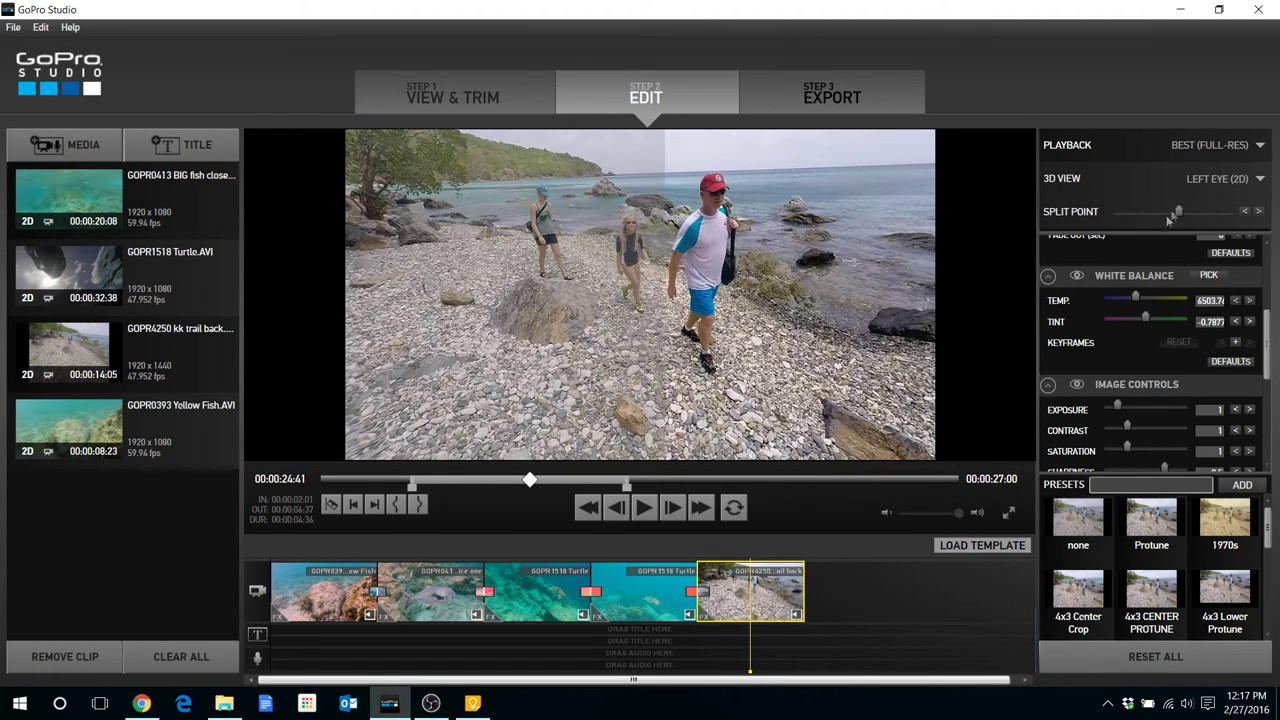
pyautogui.moveTo(1180, 215)
pyautogui.moveTo(1180, 215); pyautogui.dragTo(1165, 212)
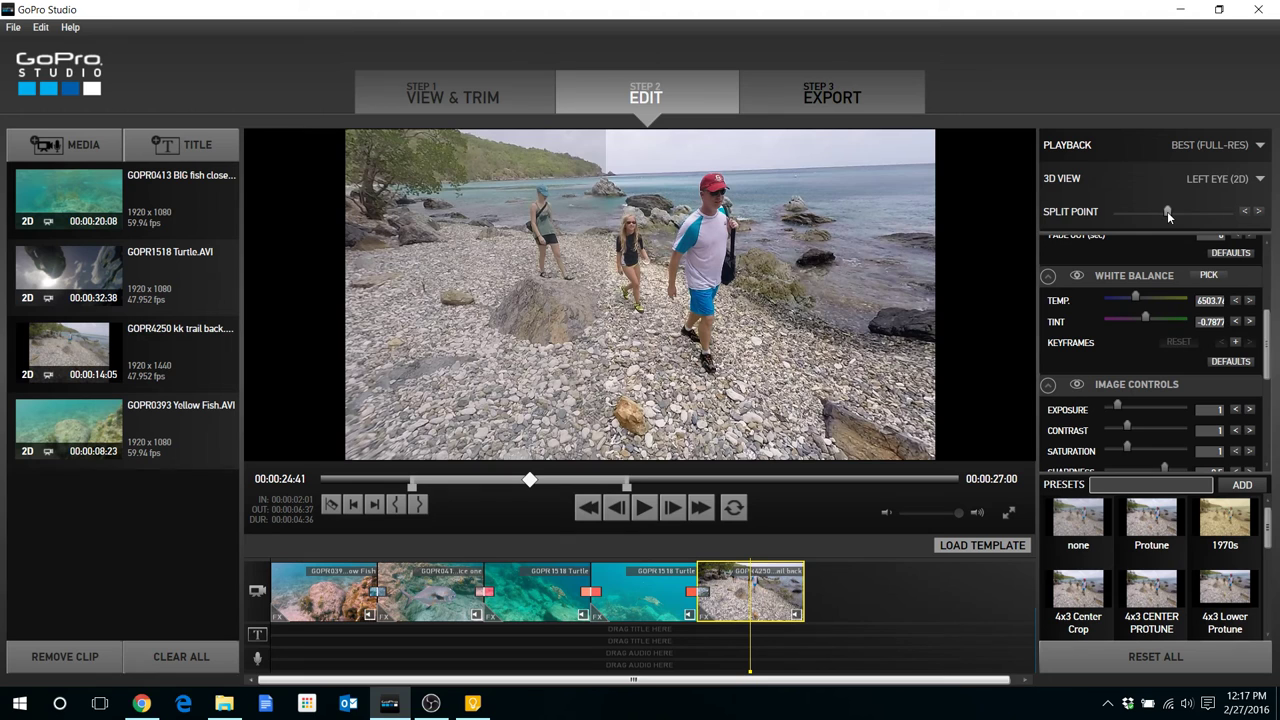
pyautogui.click(777, 643)
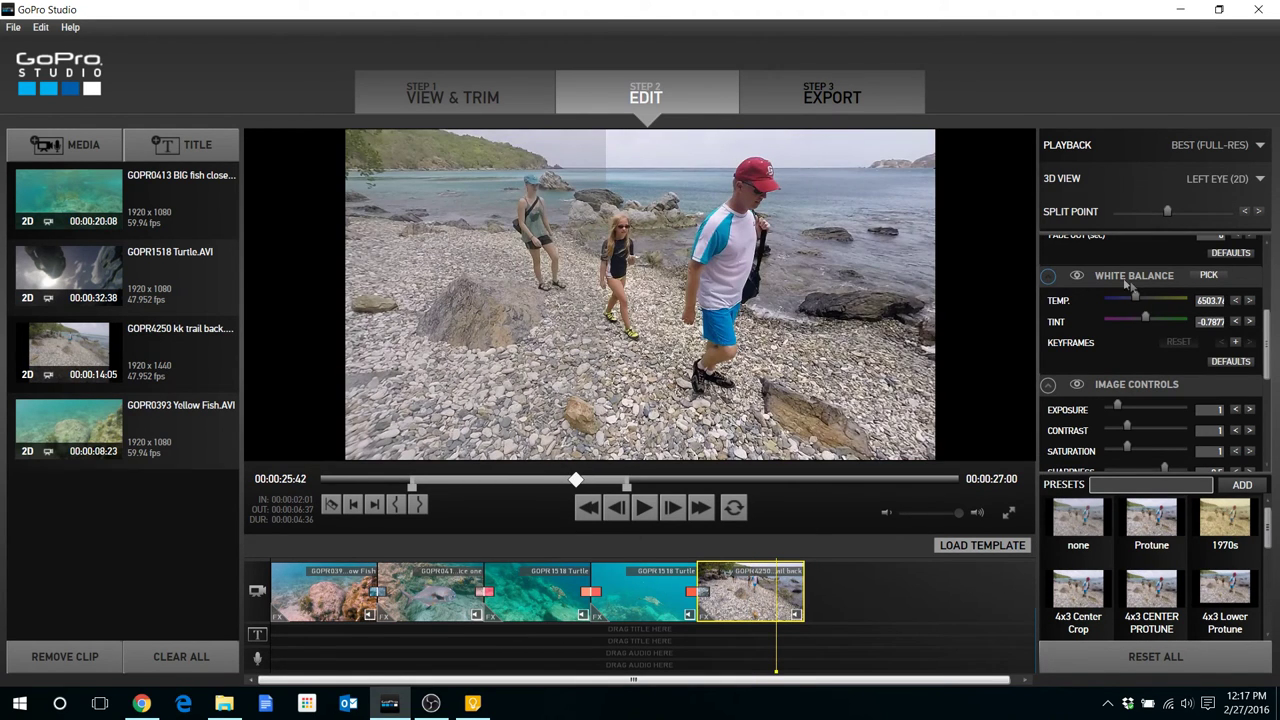
pyautogui.moveTo(1144, 302)
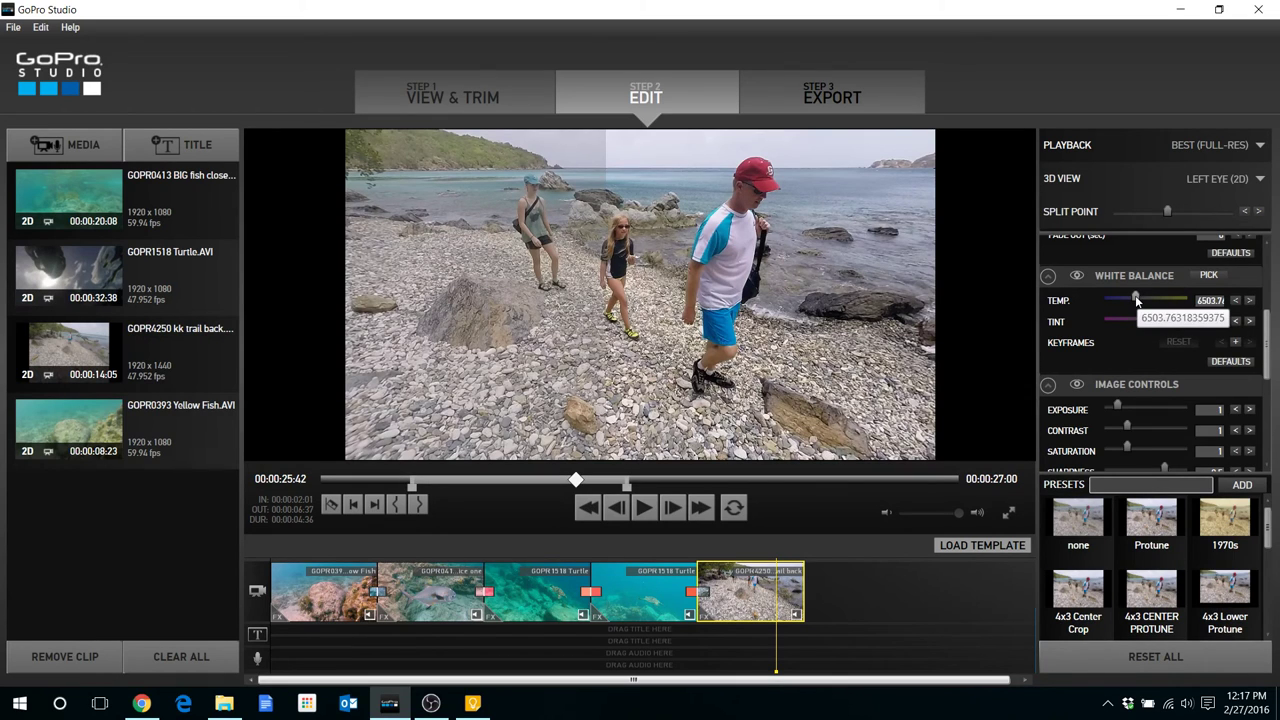
pyautogui.moveTo(1136, 300); pyautogui.dragTo(1140, 300)
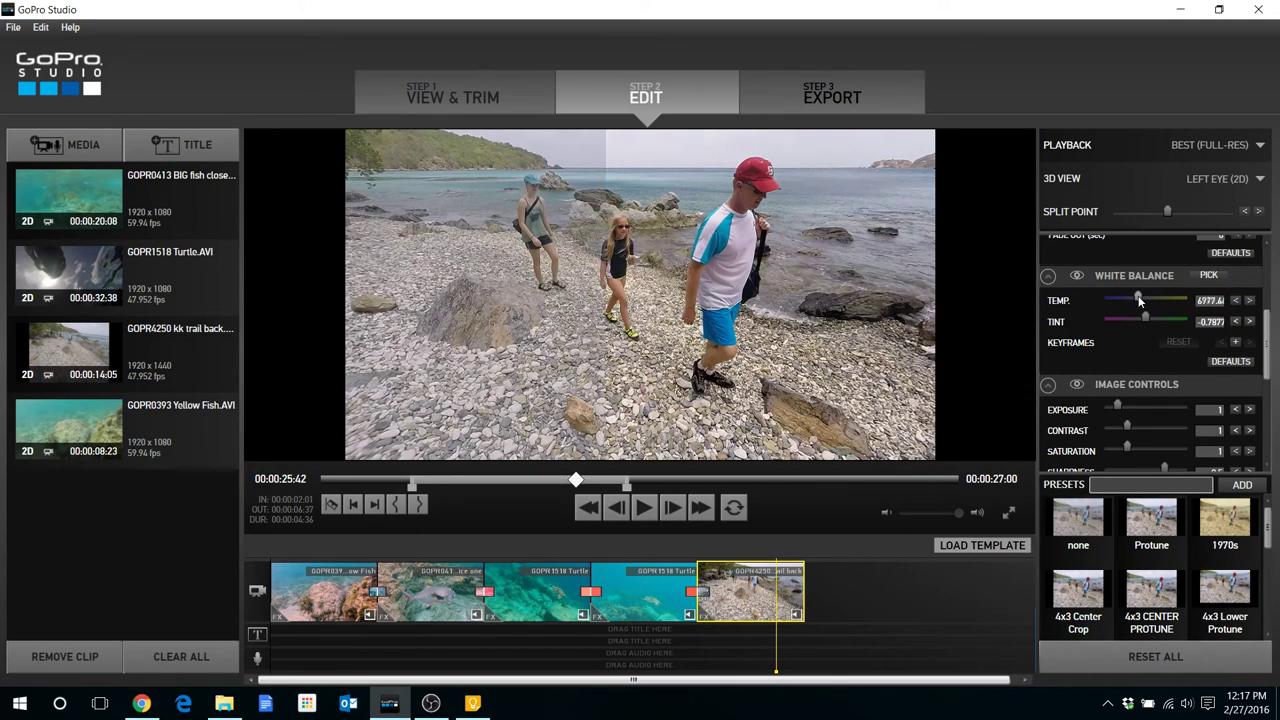
# White-balance the beach clip by sampling the man's white shirt in the preview.
pyautogui.click(1210, 276)
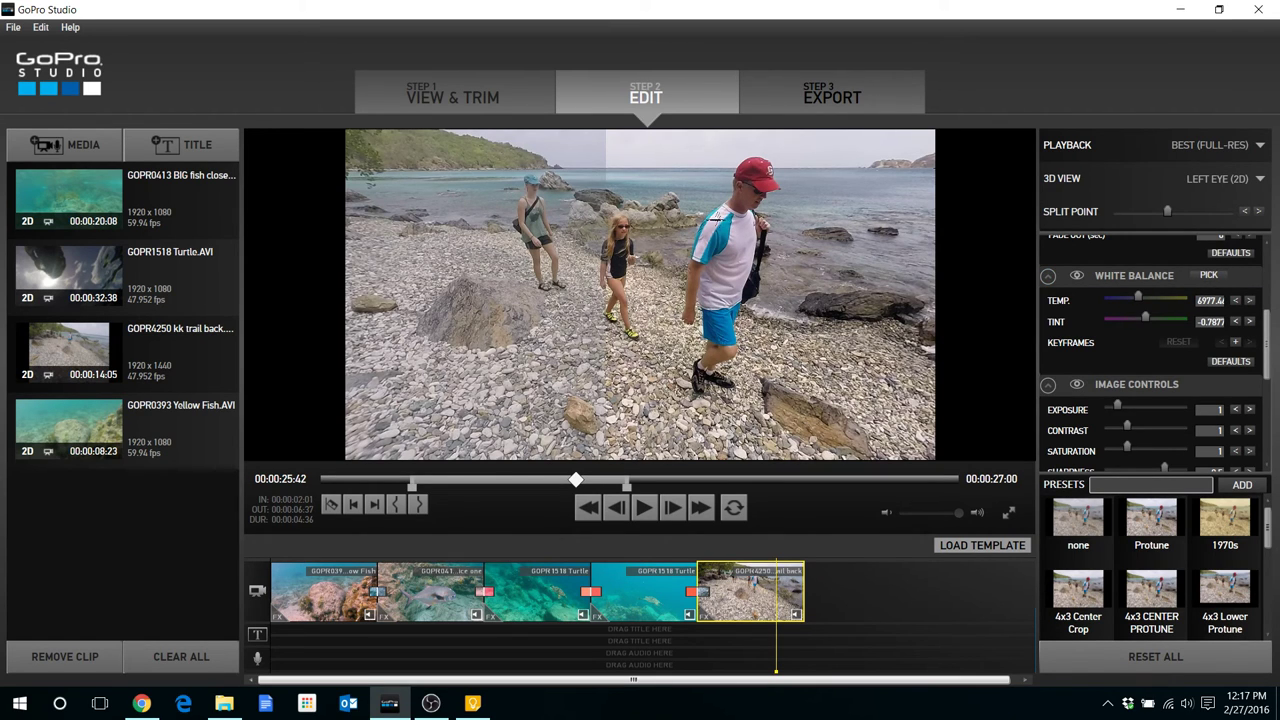
pyautogui.click(715, 220)
pyautogui.click(1211, 279)
pyautogui.click(703, 246)
pyautogui.click(1211, 279)
pyautogui.click(720, 218)
# Fine-tune the temperature to about 8362.8 and lower the tint to about -3.2157.
pyautogui.moveTo(1156, 300); pyautogui.dragTo(1147, 300)
pyautogui.moveTo(1143, 316); pyautogui.dragTo(1145, 316)
pyautogui.click(758, 638)
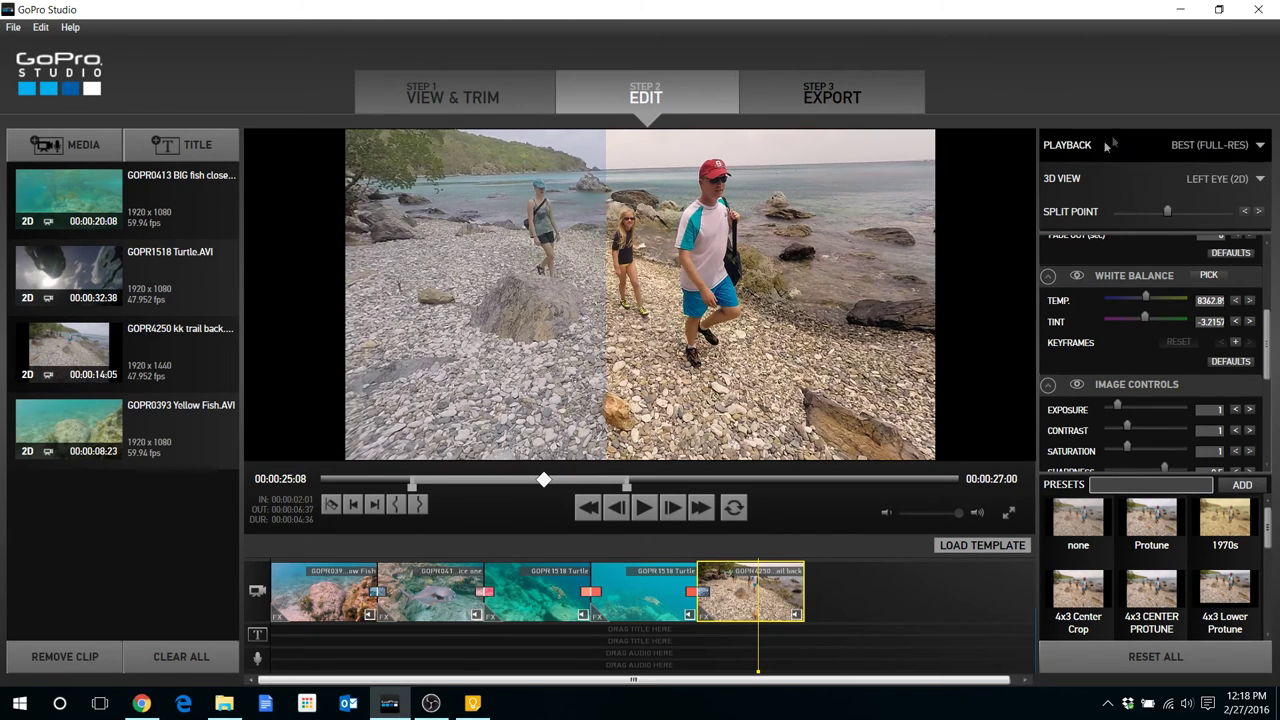
# Sweep the before/after split line, then leave it left of centre to compare.
pyautogui.moveTo(1171, 212); pyautogui.dragTo(1100, 224)
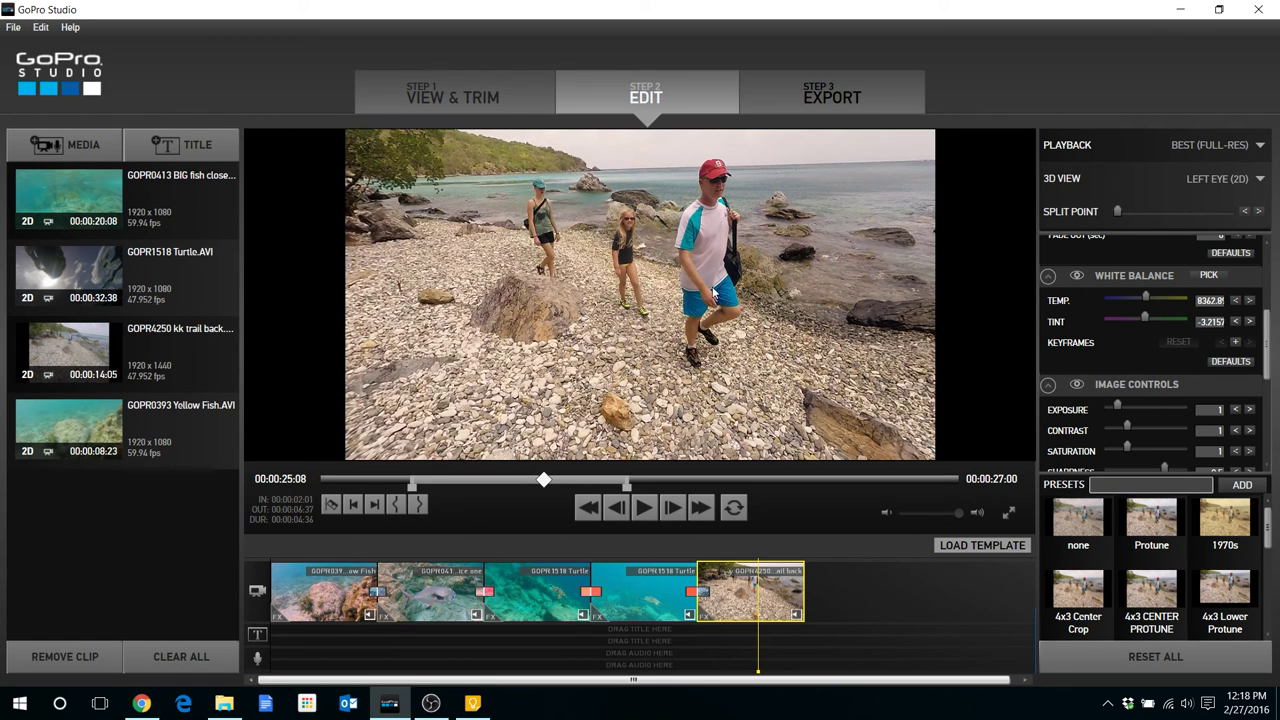
pyautogui.moveTo(1121, 211); pyautogui.dragTo(1152, 211)
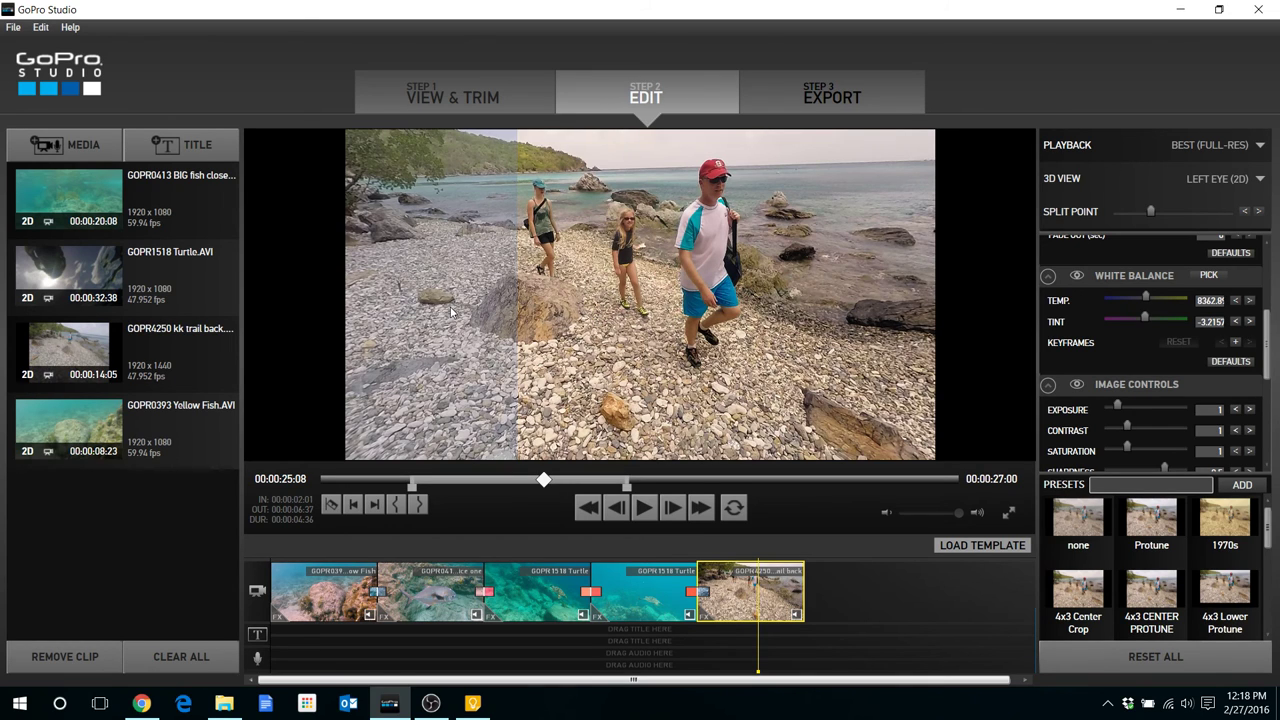
# Save the project under the name 'Color Correction'.
pyautogui.click(14, 28)
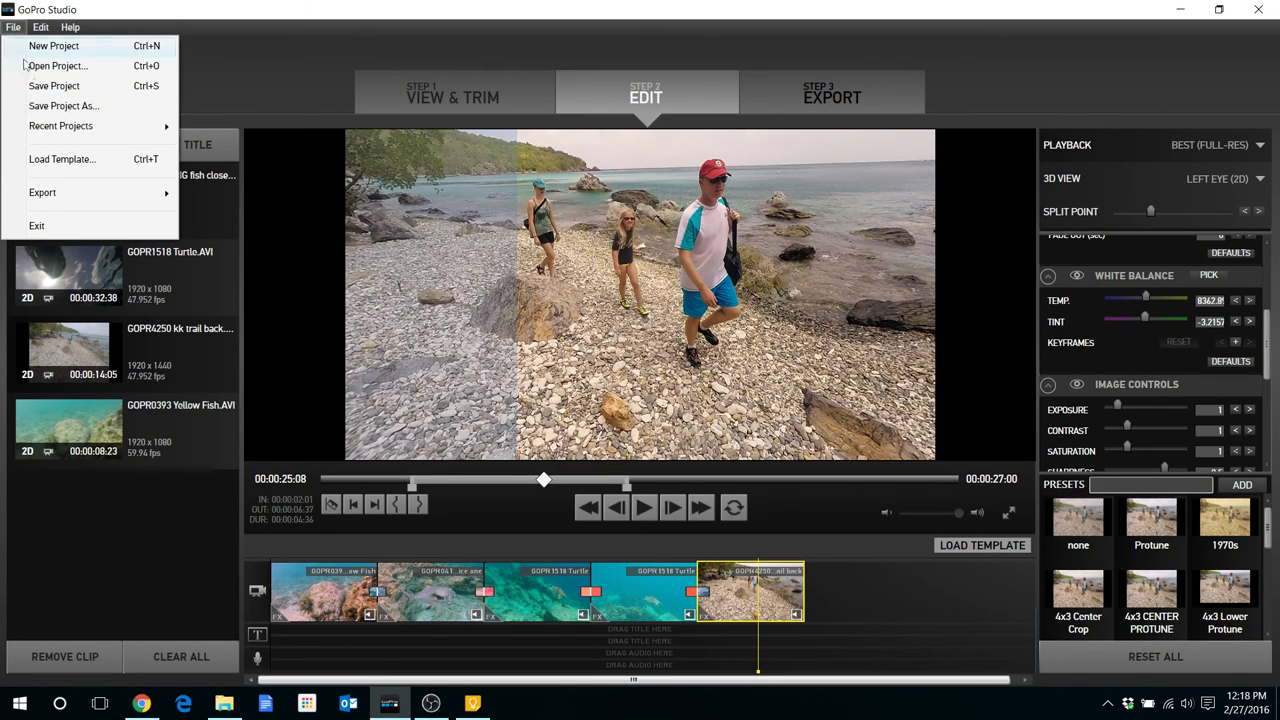
pyautogui.click(45, 106)
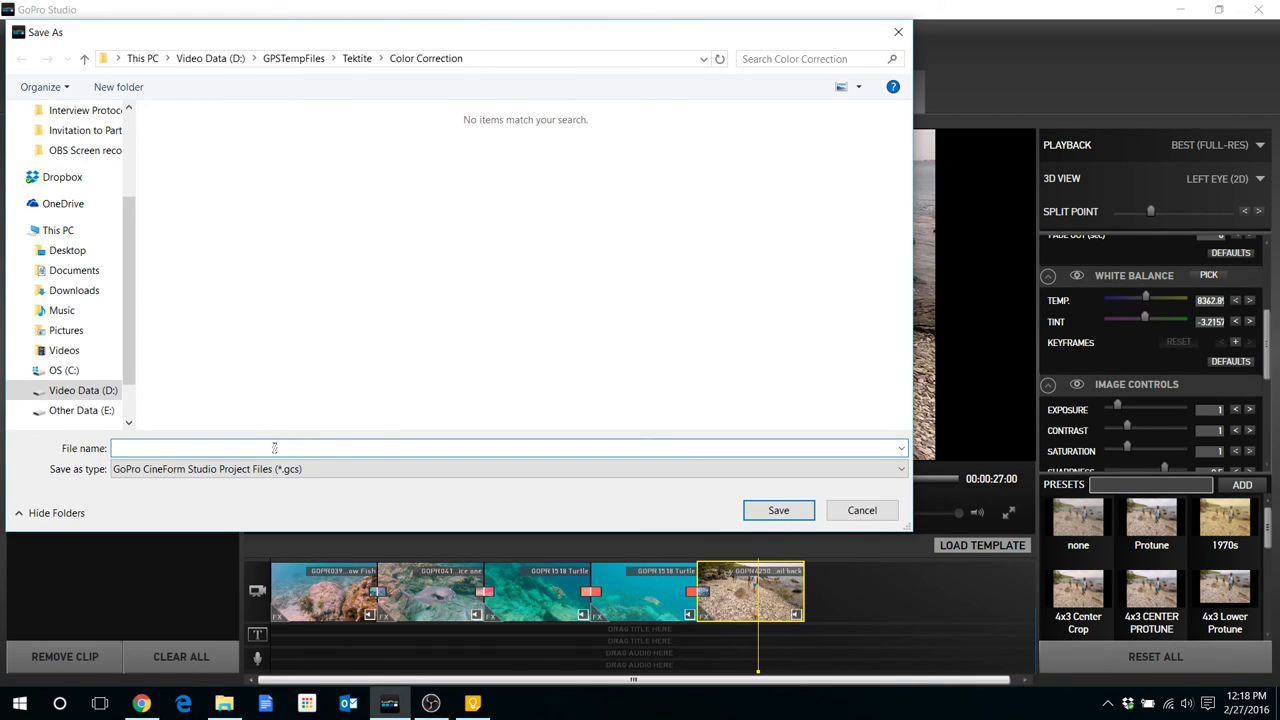
pyautogui.write('Color Correction 2')
pyautogui.click(768, 512)
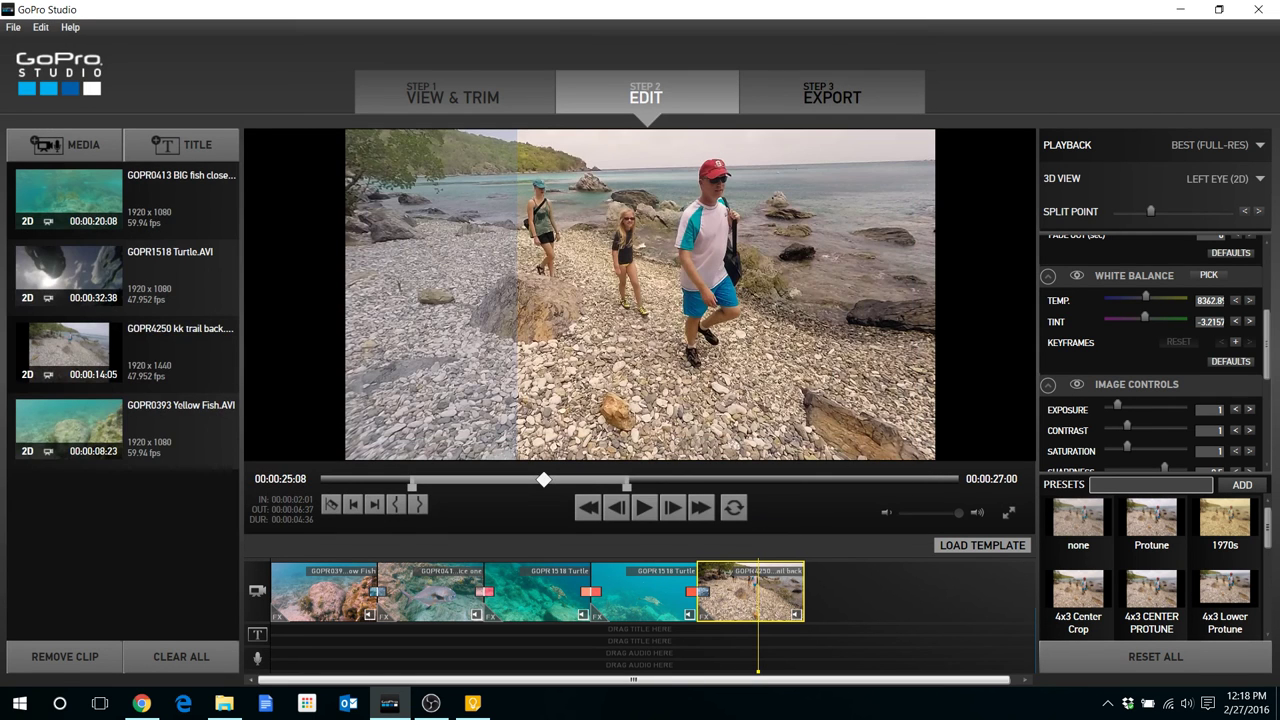
# Save the project as 'Color Correction 3', based on the Color Correction 2 name.
pyautogui.moveTo(626, 638); pyautogui.dragTo(555, 636)
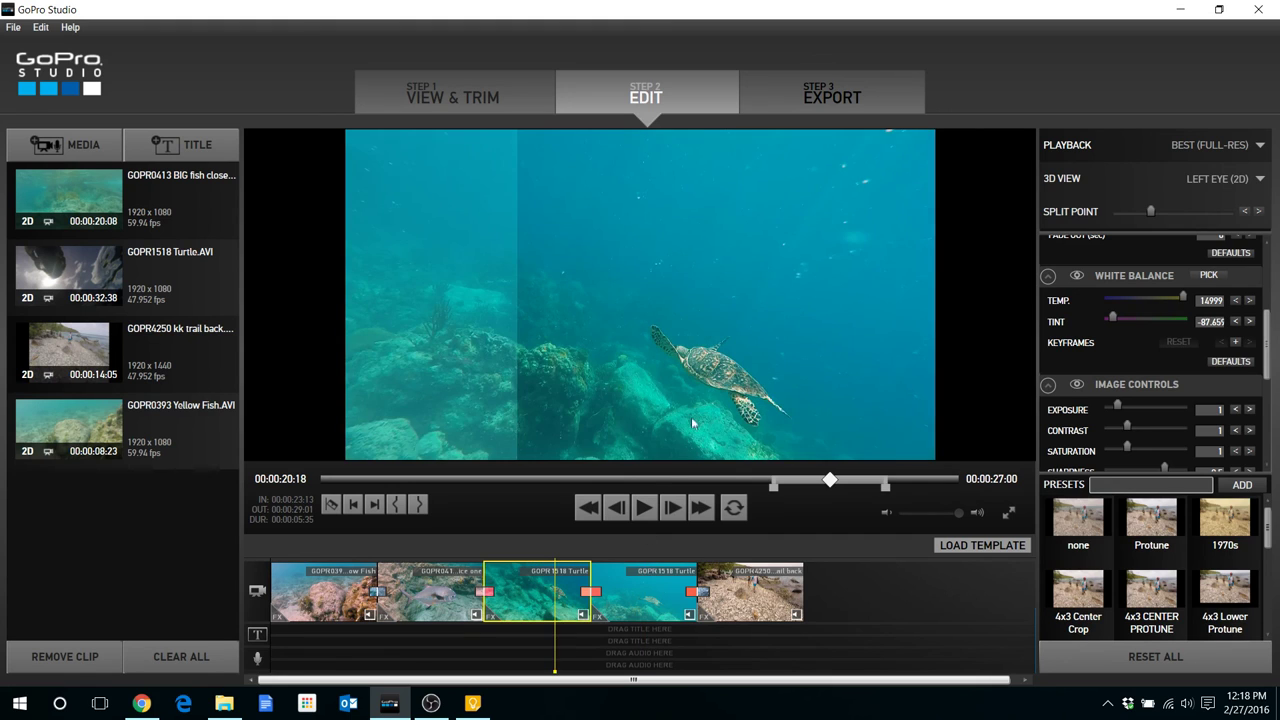
pyautogui.click(13, 27)
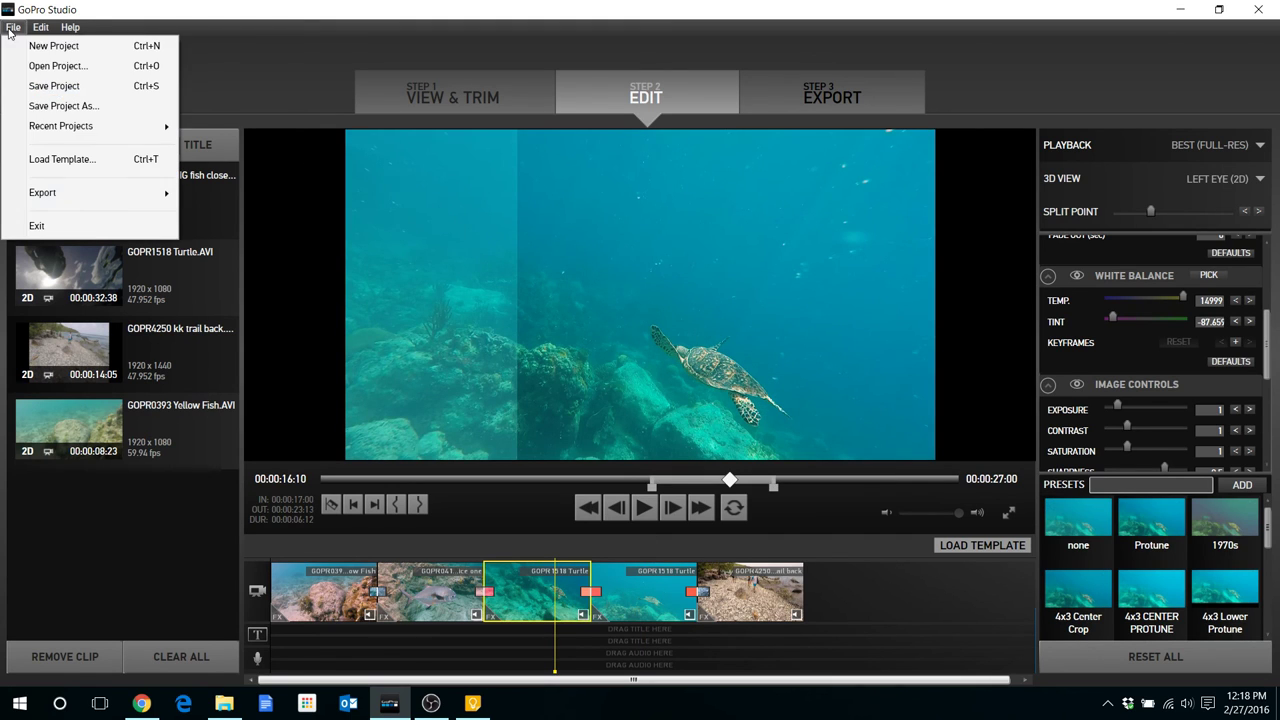
pyautogui.click(47, 107)
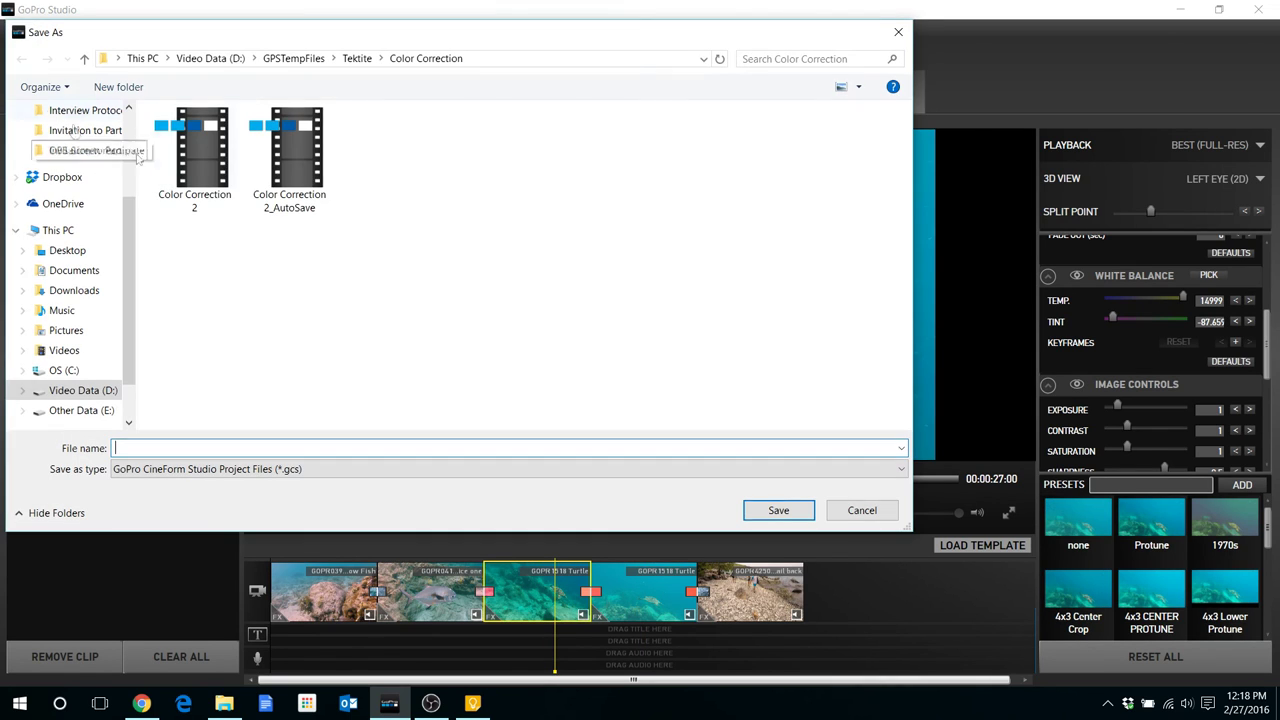
pyautogui.click(212, 205)
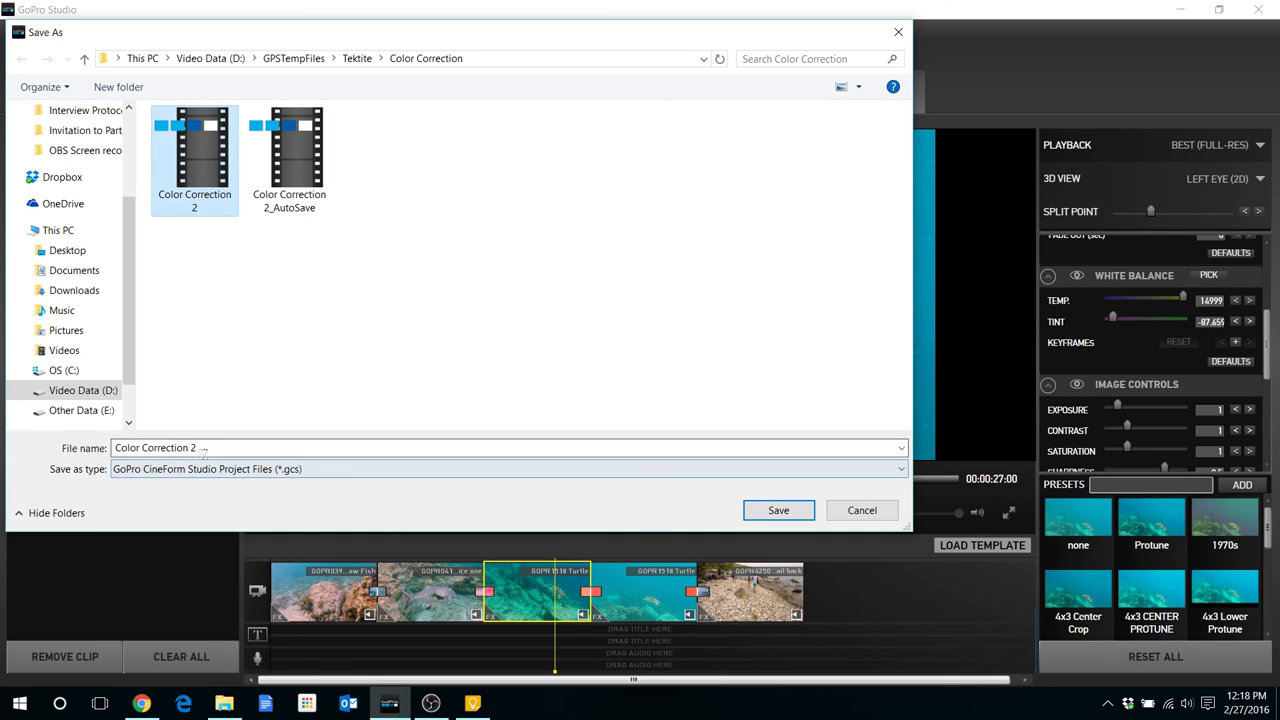
pyautogui.click(203, 452)
pyautogui.click(260, 445)
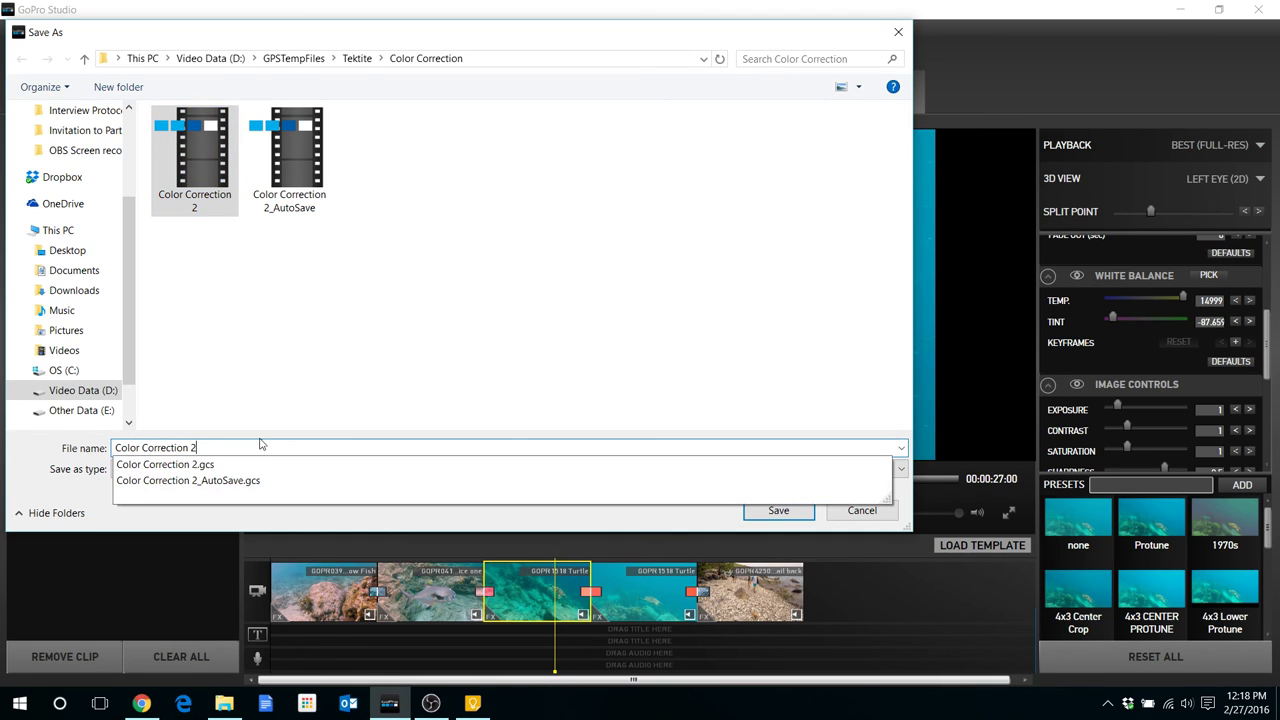
pyautogui.press('BackSpace')
pyautogui.write('3')
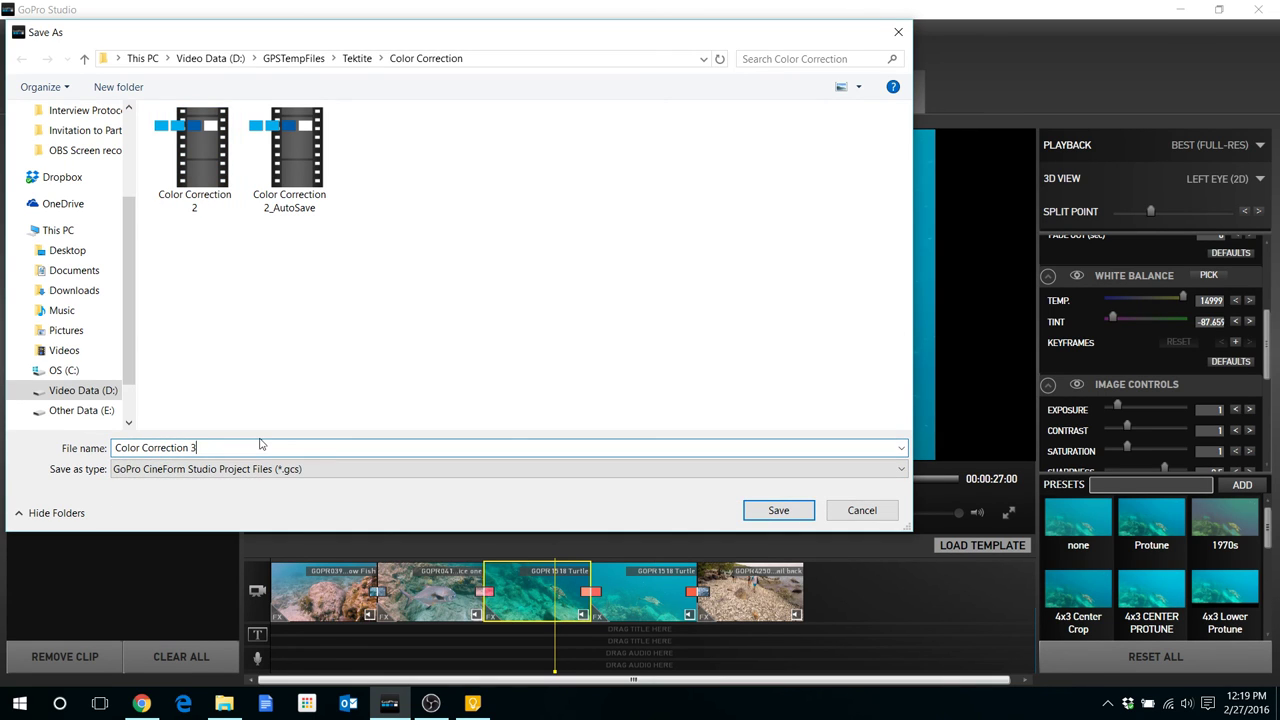
pyautogui.click(781, 512)
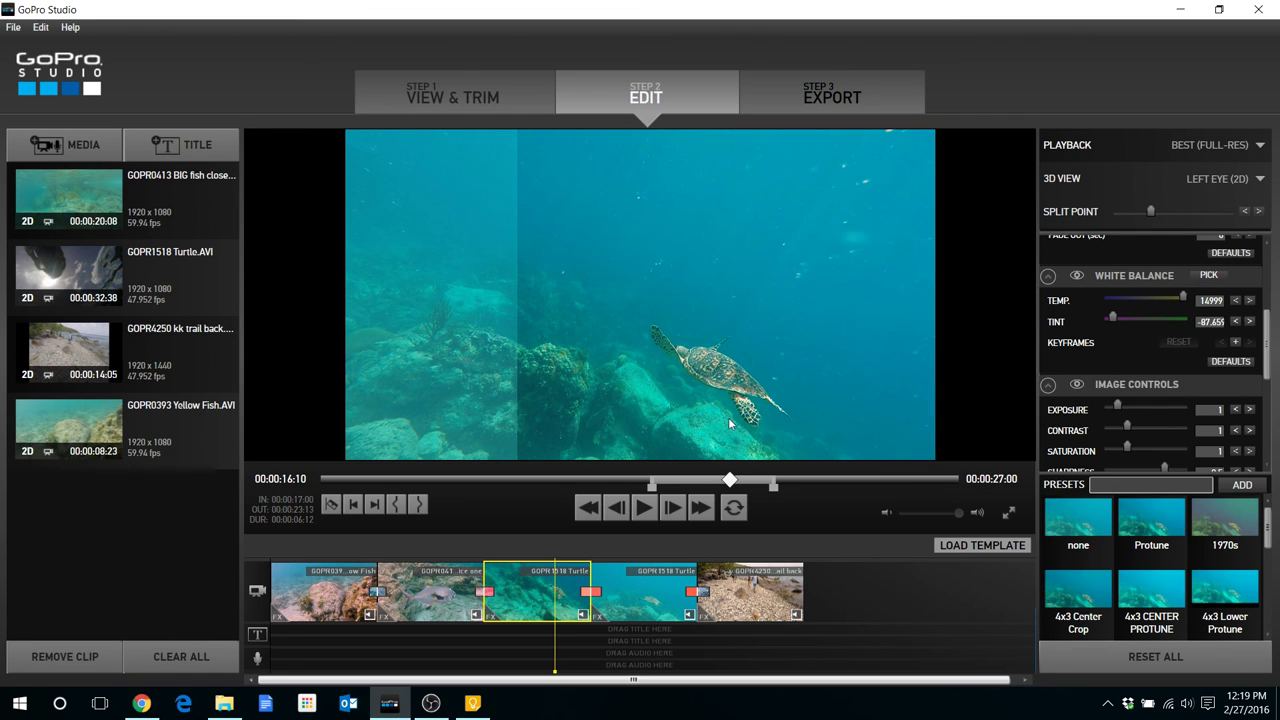
pyautogui.click(13, 27)
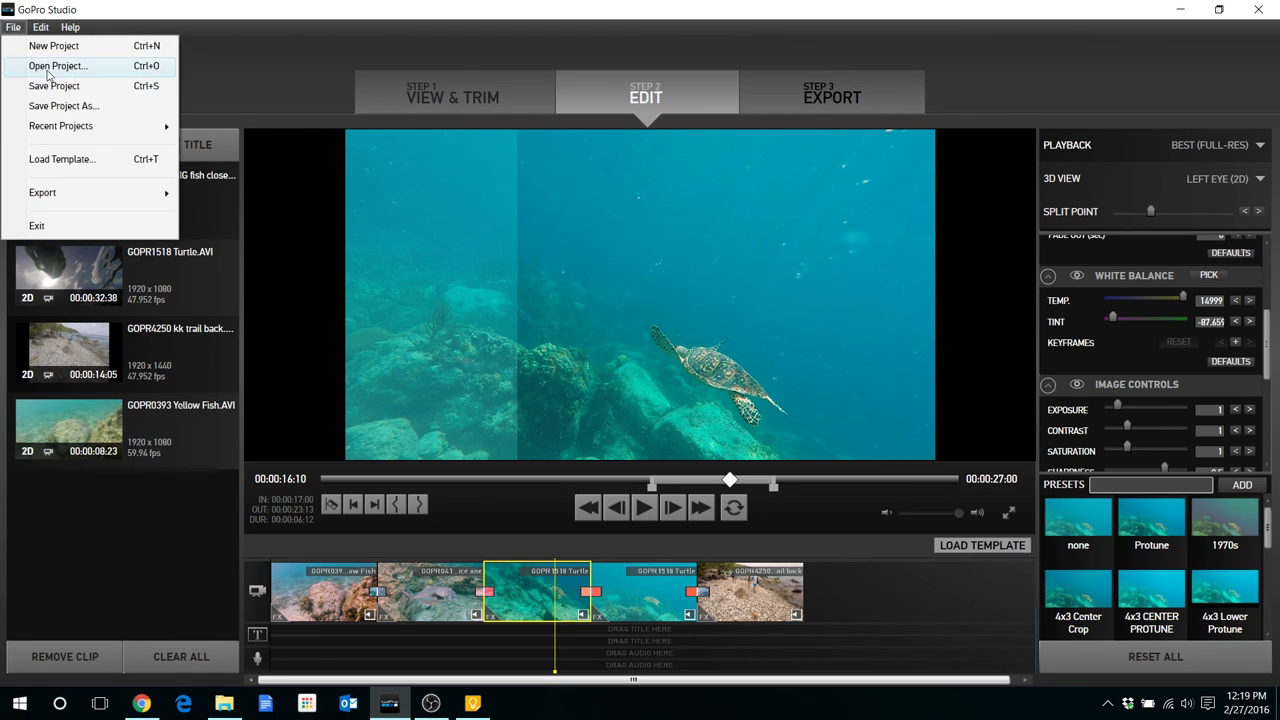
pyautogui.click(266, 10)
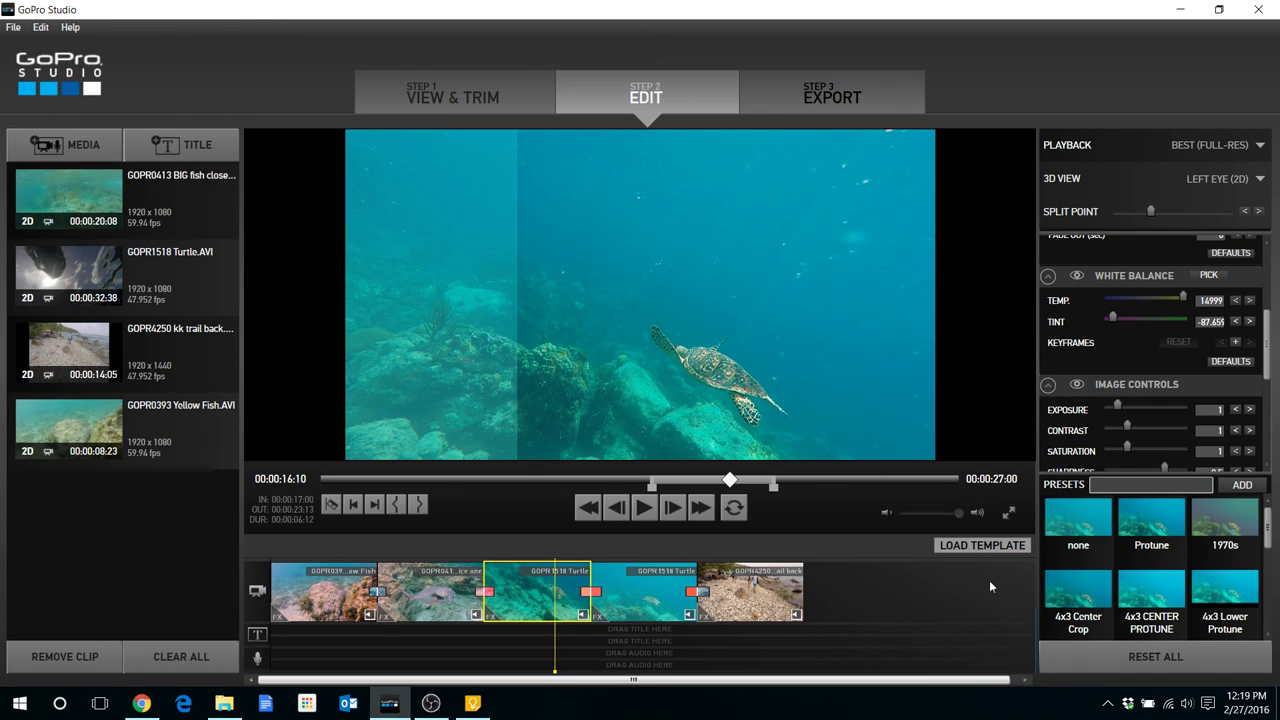